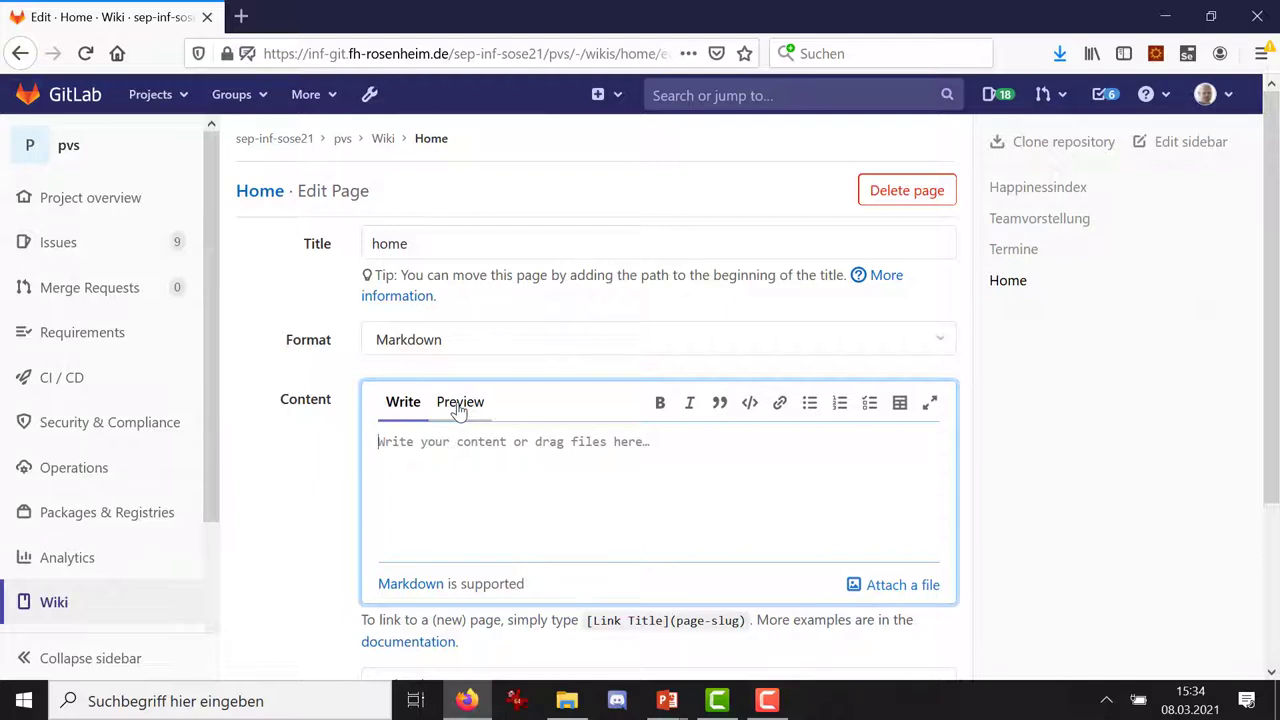
# Write the first-level Markdown heading "# Projekthandbuch" in the home page content, followed by a blank line.
pyautogui.write('#')
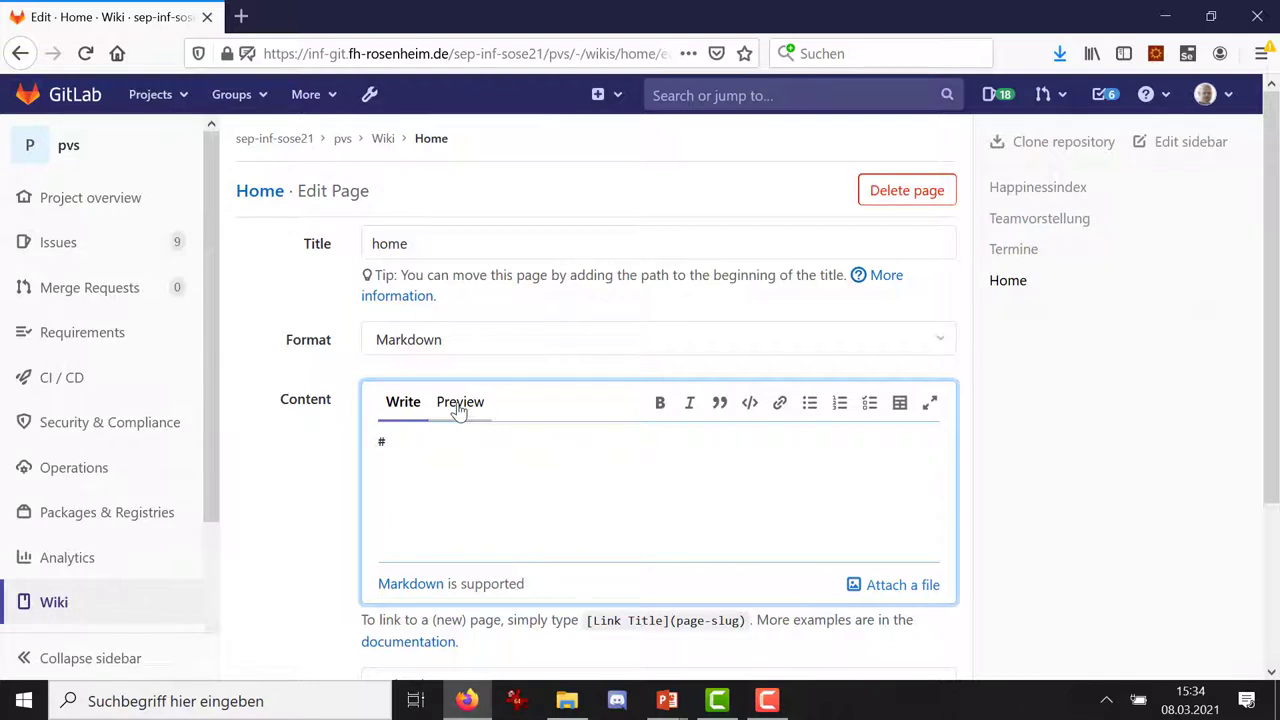
pyautogui.write(' Projekthandbuch')
pyautogui.press('Return')
pyautogui.press('Return')
# Add the second-level Markdown headings "## Team" and "## Produkt" below the Projekthandbuch heading.
pyautogui.write('##')
pyautogui.write('Team')
pyautogui.write('##')
pyautogui.write(' Produkt')
pyautogui.press('Return')
# Add the second-level headings "## Projekt" and "## Vertrag" below the Produkt heading.
pyautogui.write('##')
pyautogui.write('Proje')
pyautogui.press('BackSpace')
pyautogui.press('BackSpace')
pyautogui.write('e')
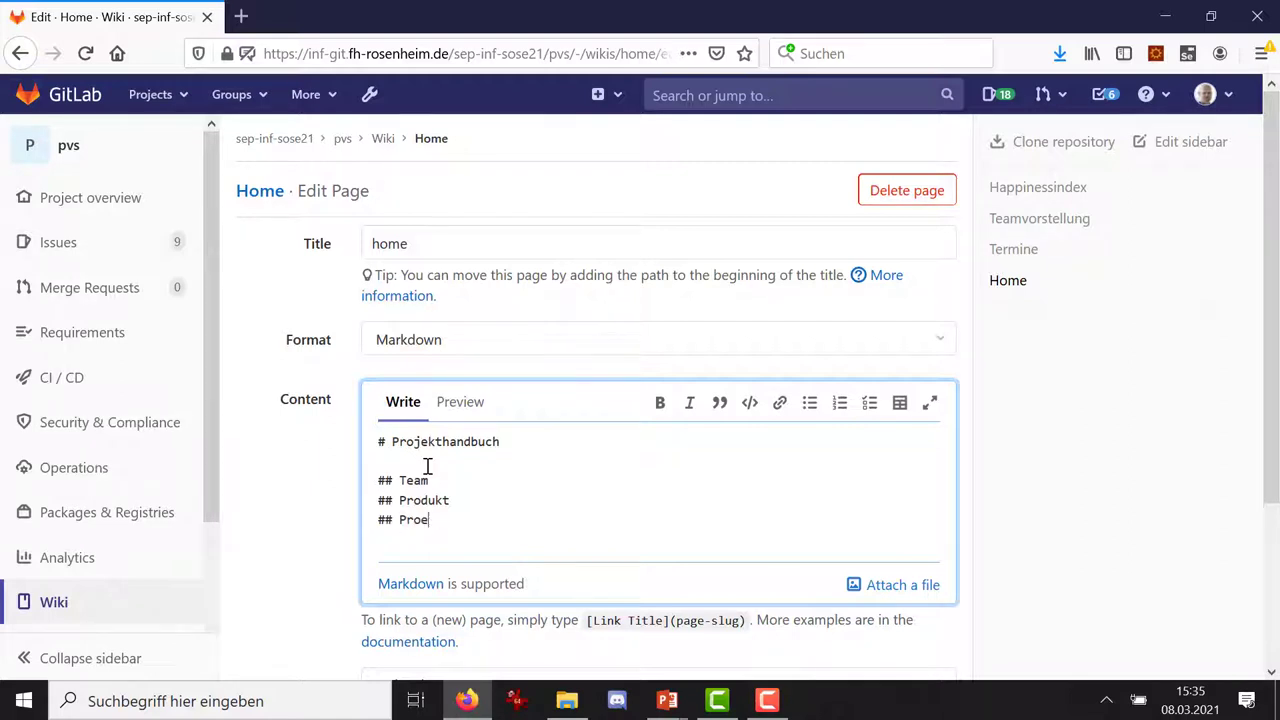
pyautogui.press('BackSpace')
pyautogui.write('jekt')
pyautogui.write('##')
pyautogui.write(' v')
pyautogui.press('BackSpace')
pyautogui.write('Vertrag')
pyautogui.press('Return')
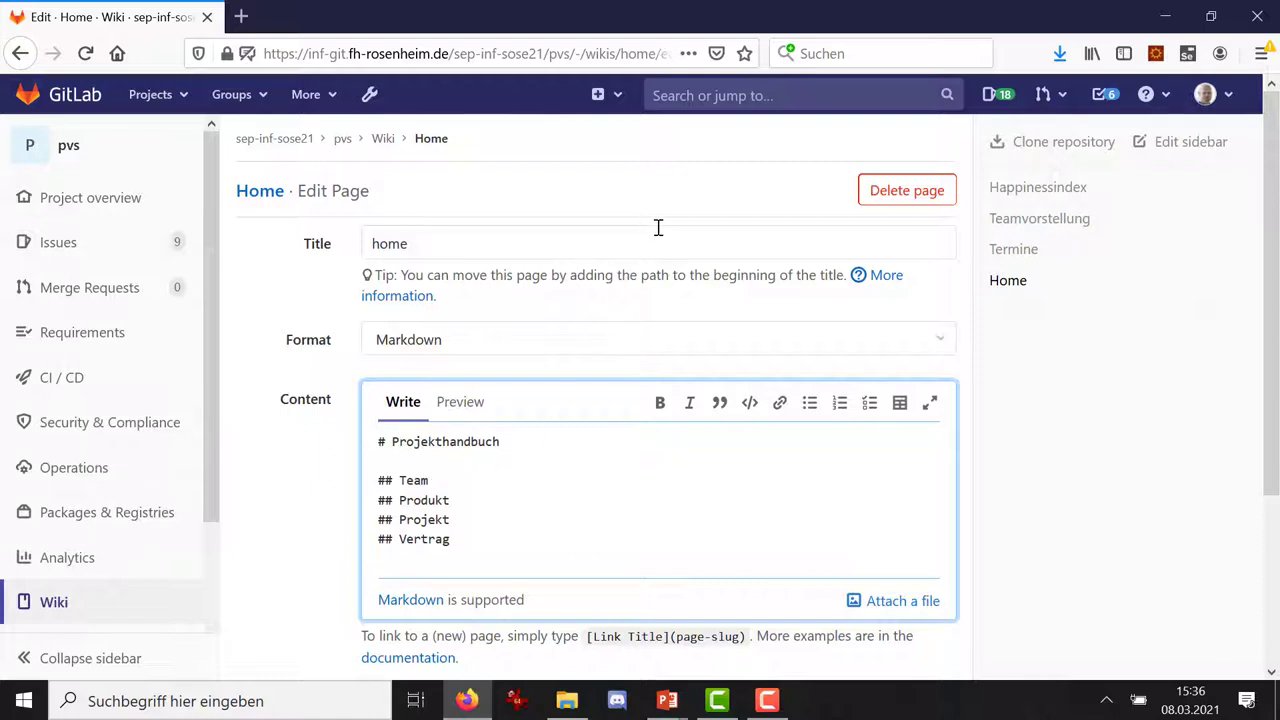
# Save the edited home wiki page with the commit message "Update home".
pyautogui.scroll(-1, 658, 227)
pyautogui.scroll(-3, 658, 227)
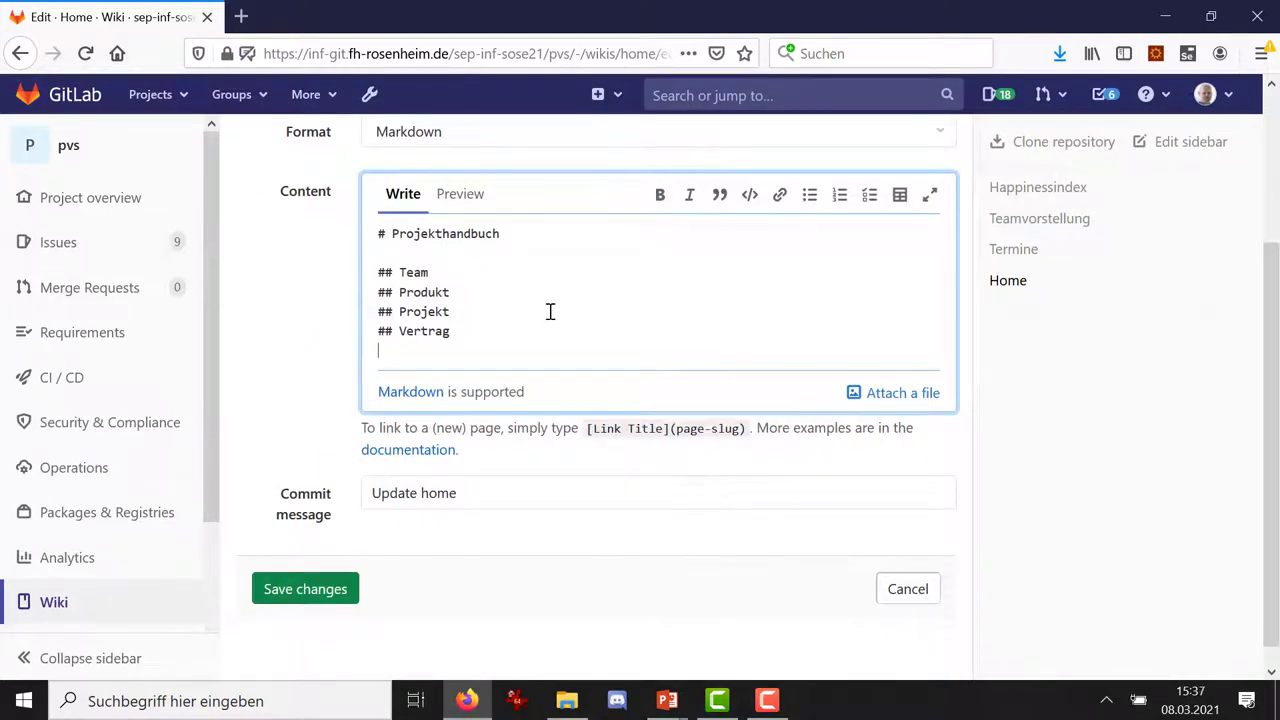
pyautogui.click(305, 590)
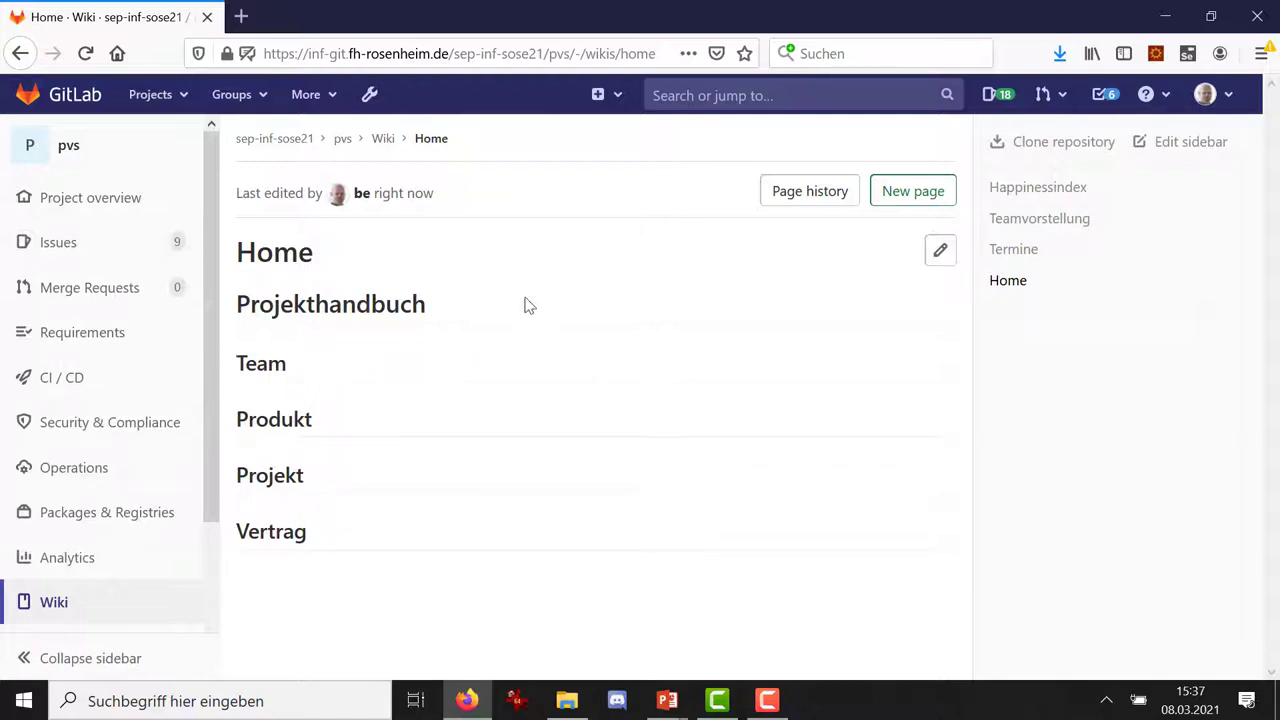
# Look at the version history of the Home page and return to the page.
pyautogui.click(810, 200)
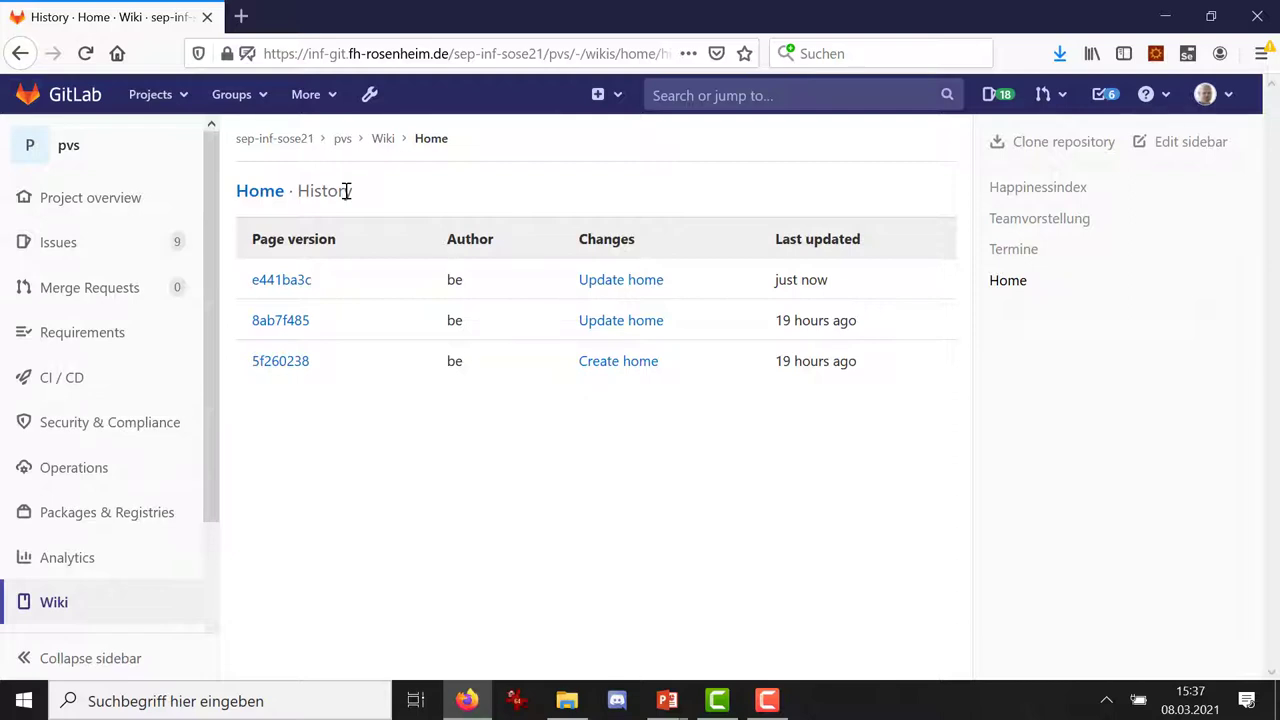
pyautogui.click(279, 198)
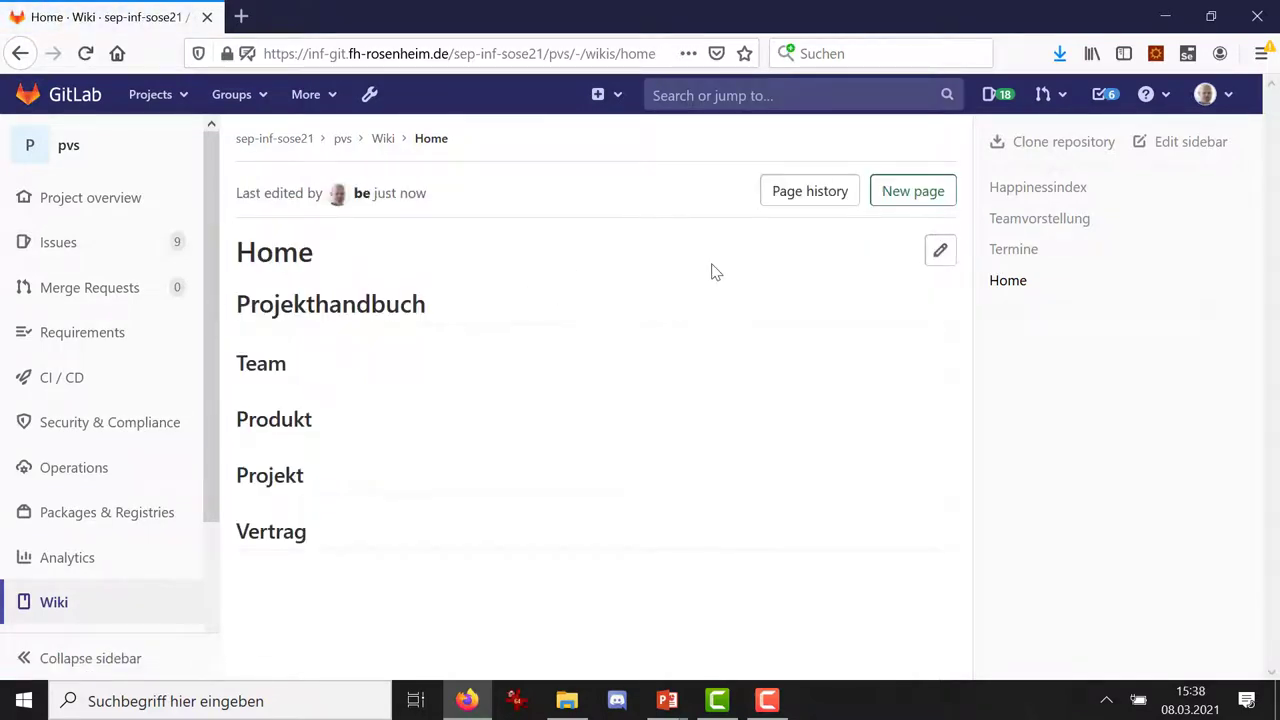
# Reopen the Home page for editing and add the bullet "Das Team stellt sich vor" under the Team heading.
pyautogui.click(936, 258)
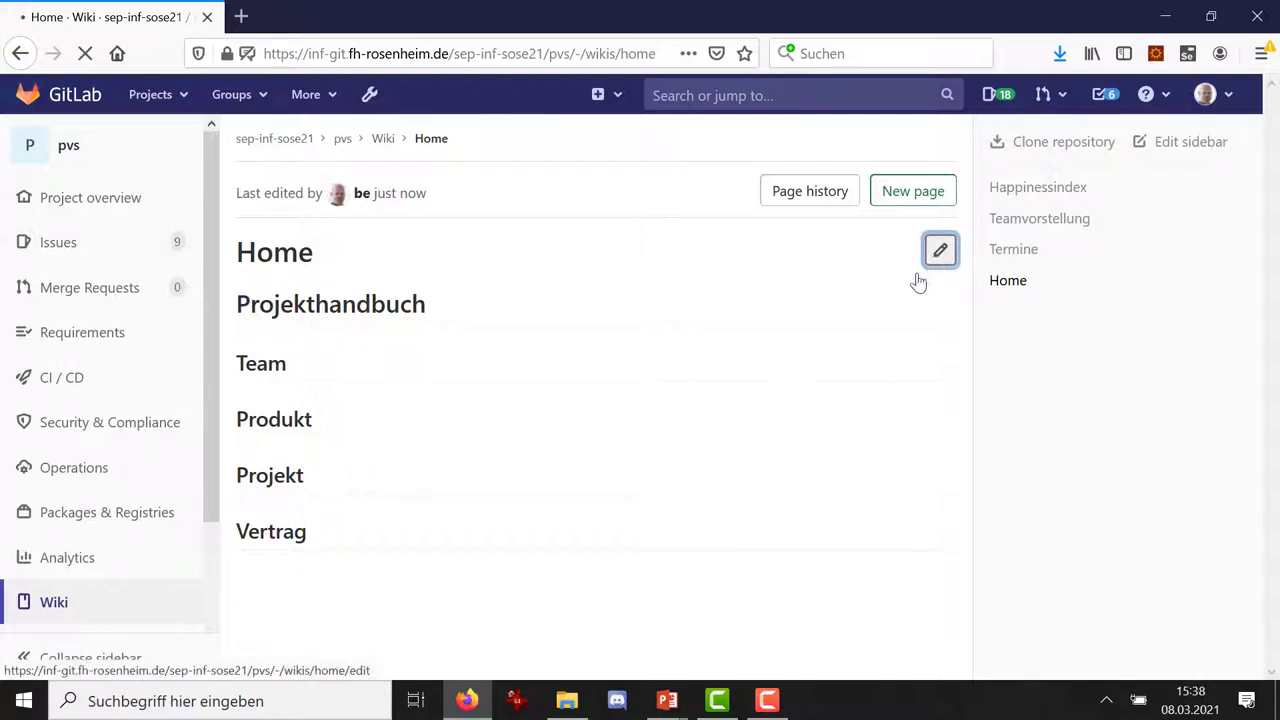
pyautogui.click(576, 471)
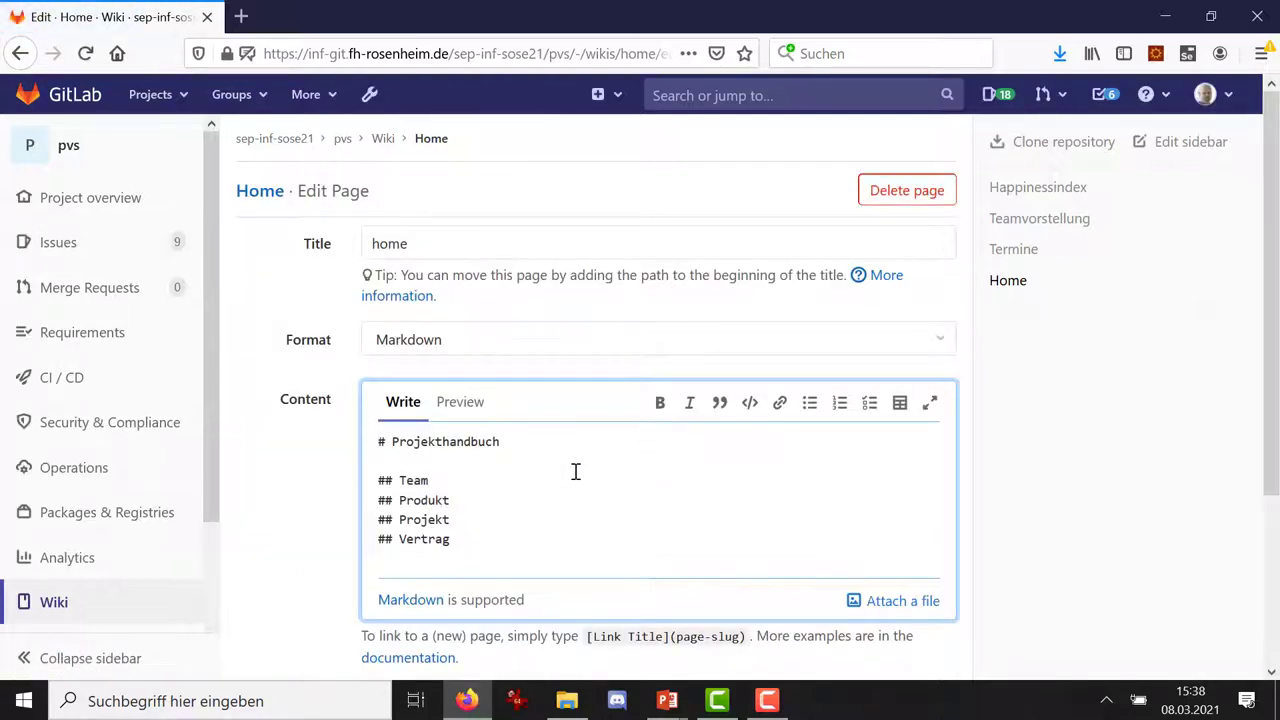
pyautogui.press('Return')
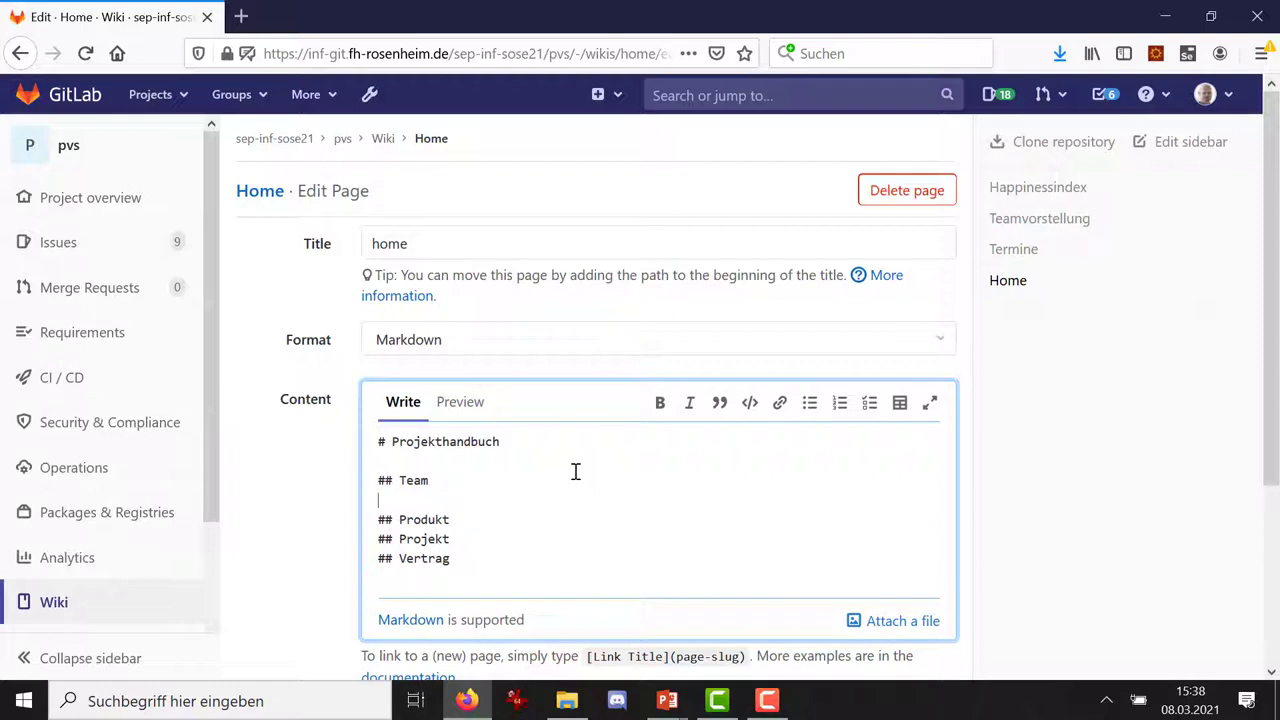
pyautogui.write('-')
pyautogui.click(810, 416)
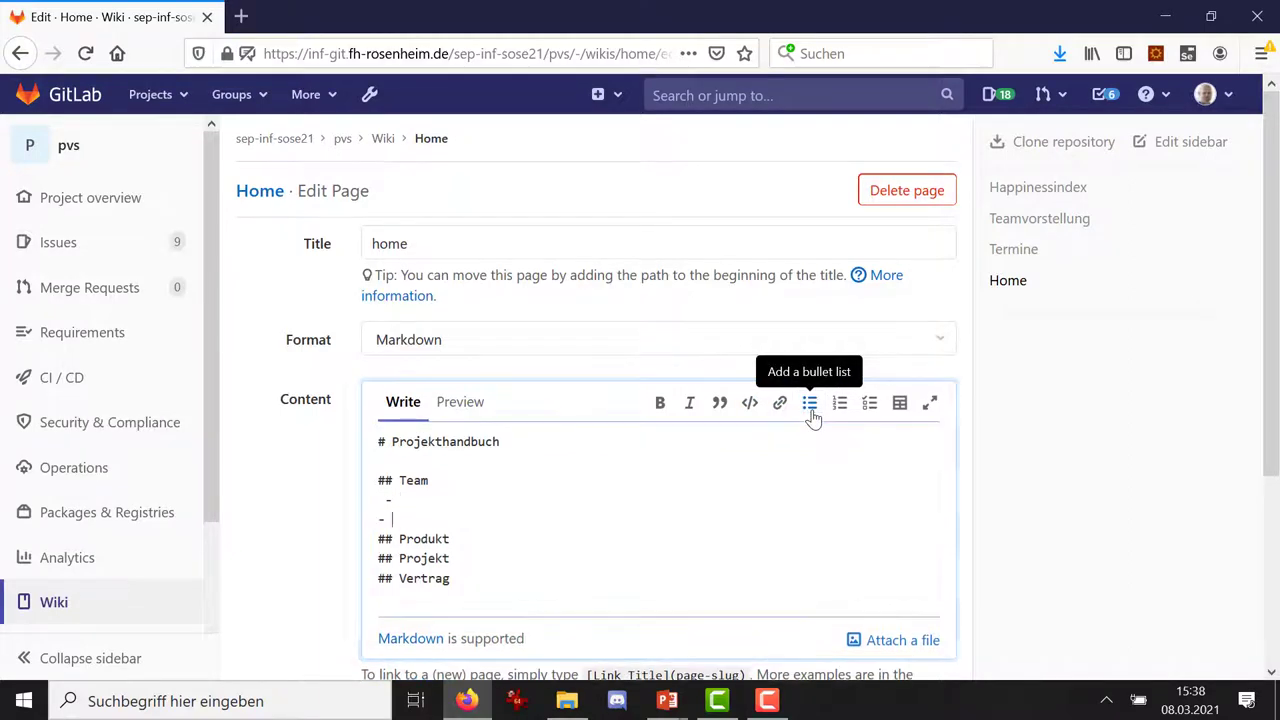
pyautogui.press('BackSpace')
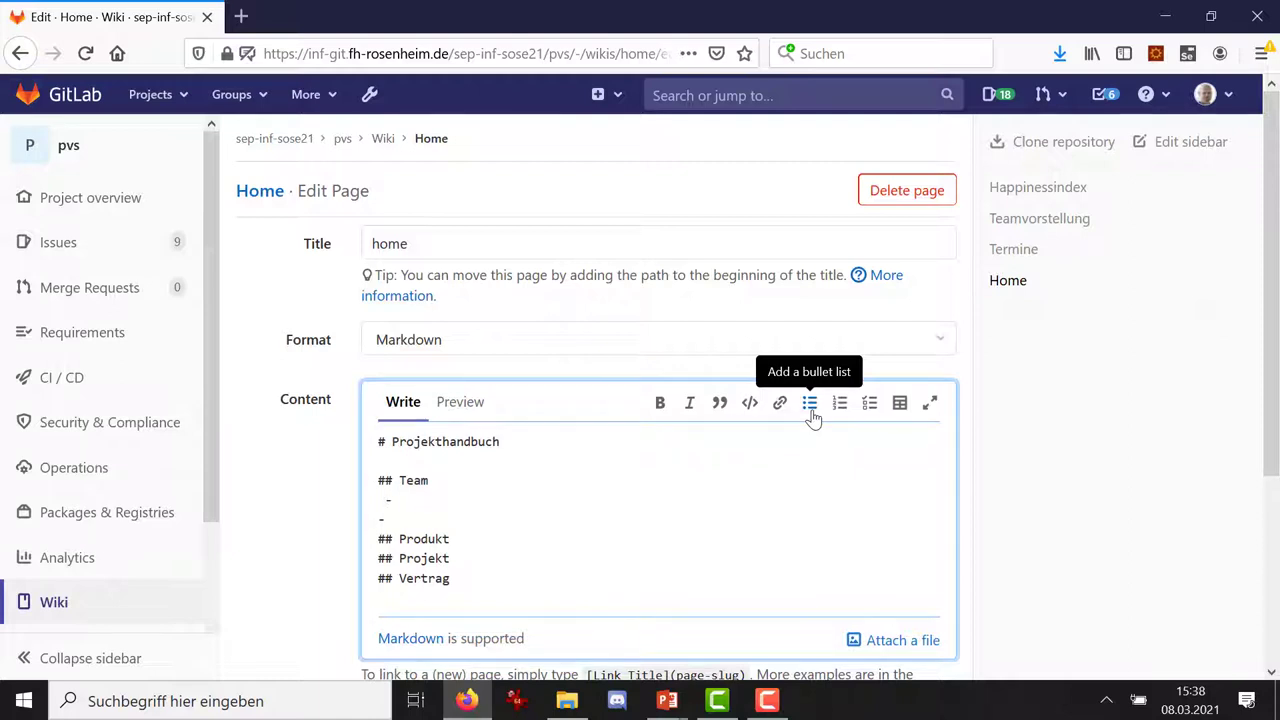
pyautogui.press('End')
pyautogui.write('Das Team stellt sich vor - ')
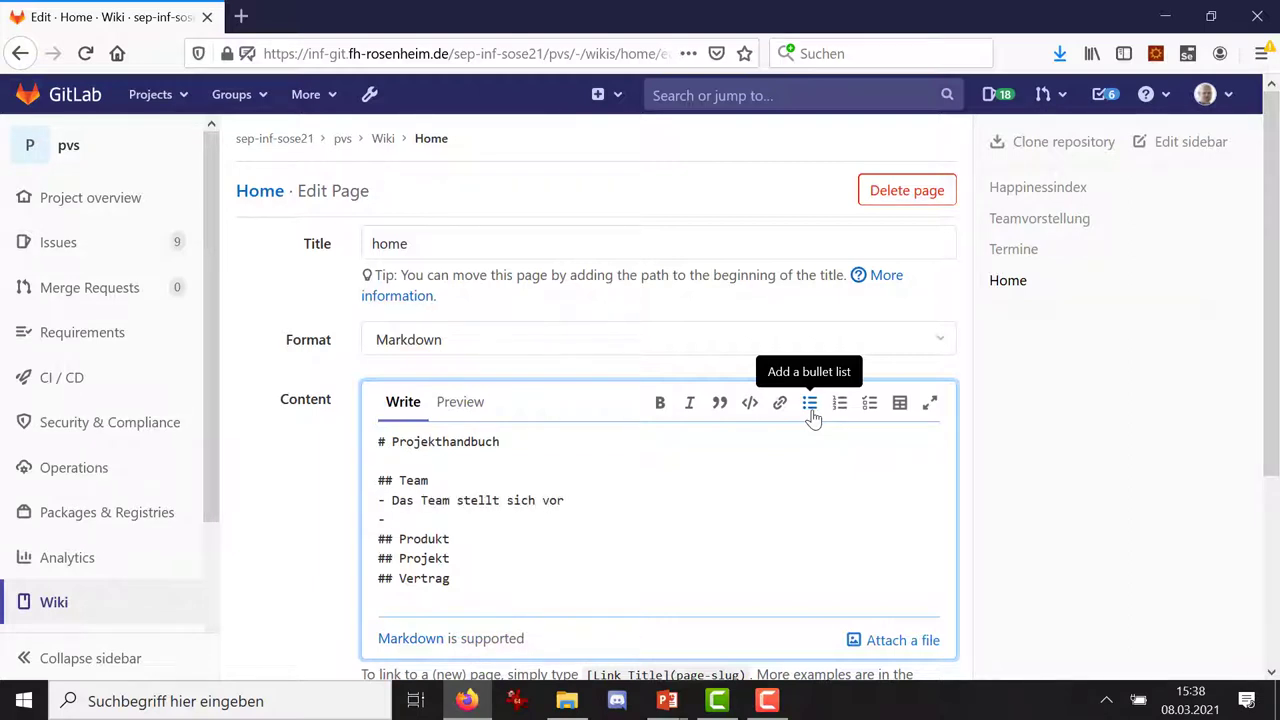
# Add the bullets "Vereinbarungen zur Zusammenarbeit" and "Happinessindex" to the Team list, followed by a blank line.
pyautogui.write('Vereinbarungen zur Zus')
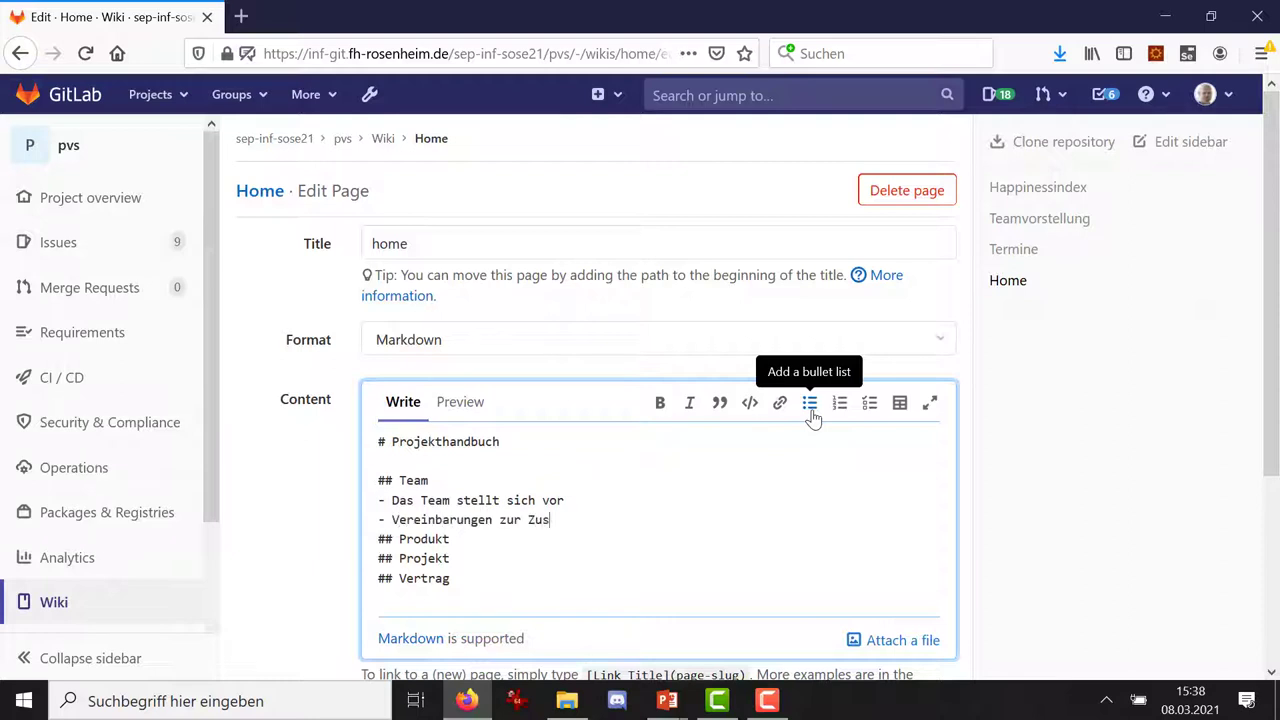
pyautogui.write('ammenarbeit')
pyautogui.press('Return')
pyautogui.write('-')
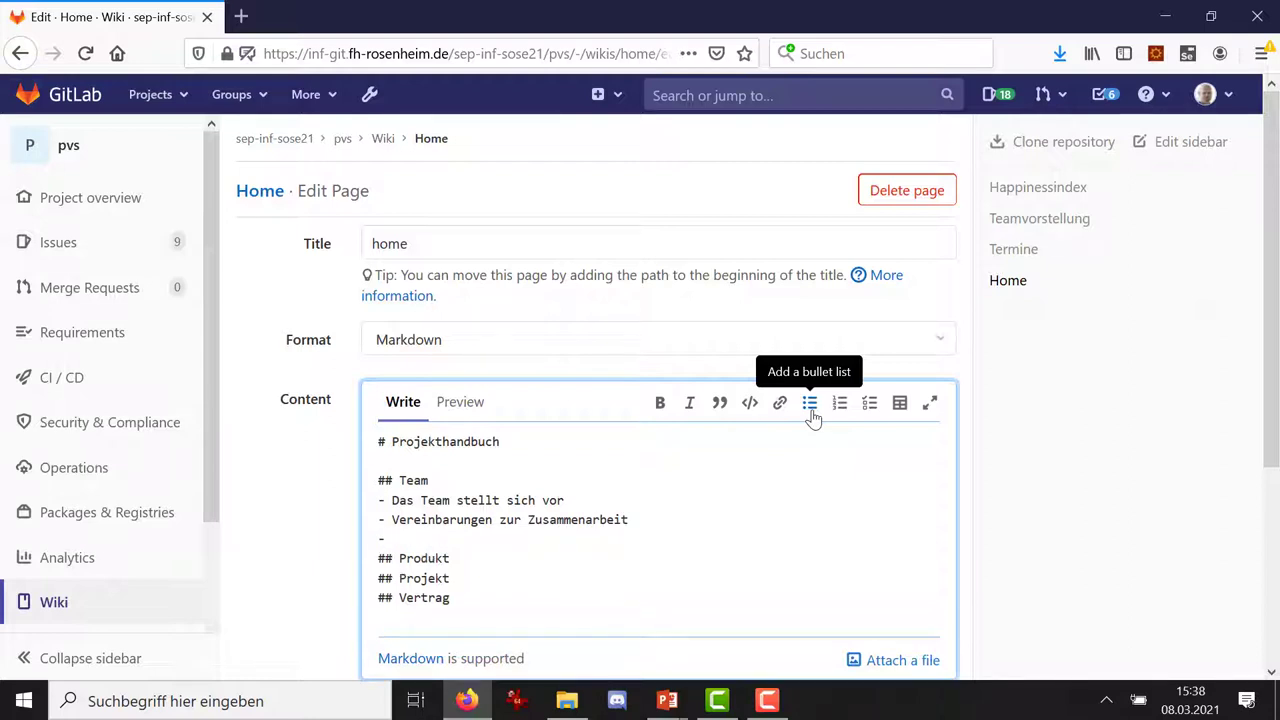
pyautogui.write(' Häppinessindex')
pyautogui.press('Return')
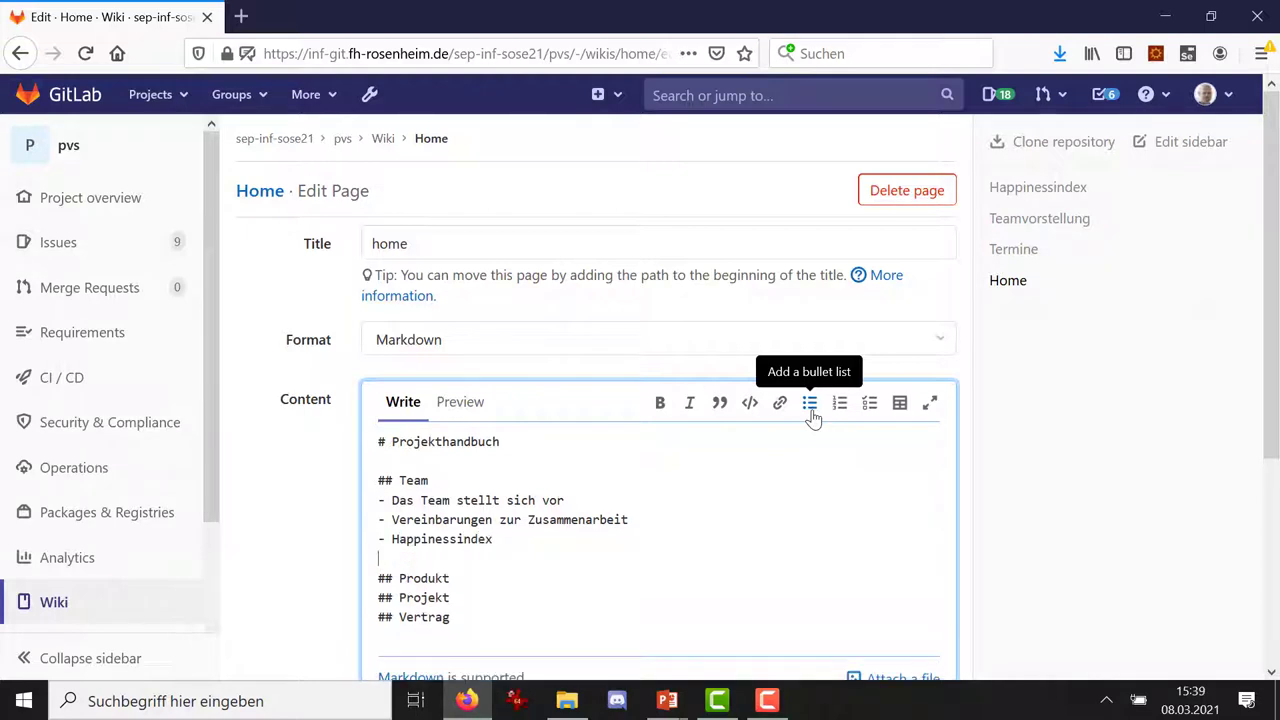
# Start a bullet list under the Produkt heading with the entry "Produktvision".
pyautogui.press('Down')
pyautogui.press('Right')
pyautogui.press('Right')
pyautogui.press('Right')
pyautogui.press('Right')
pyautogui.press('Right')
pyautogui.press('Right')
pyautogui.press('Return')
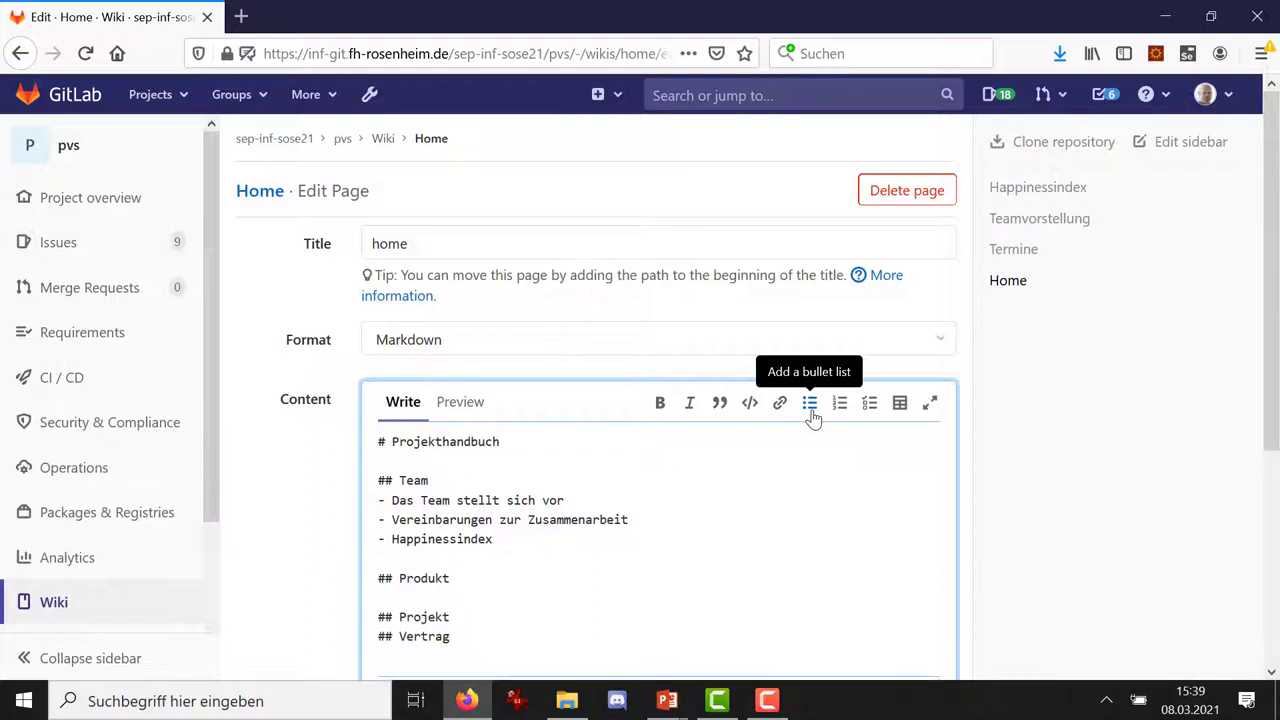
pyautogui.click(812, 412)
pyautogui.press('Home')
pyautogui.press('End')
pyautogui.write('Produktvision')
# Add the bullets "Produktziele" and "MVP" below Produktvision in the Produkt list.
pyautogui.press('Return')
pyautogui.write('- ')
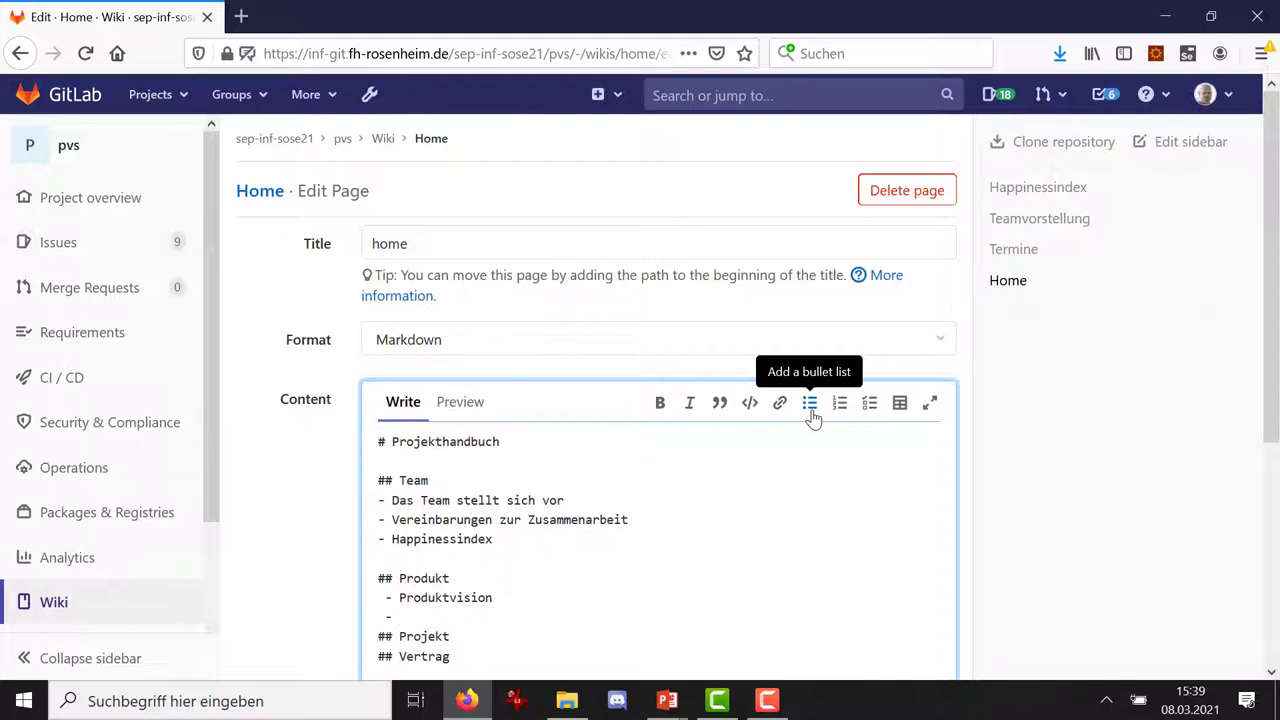
pyautogui.write('Produktziele')
pyautogui.press('Return')
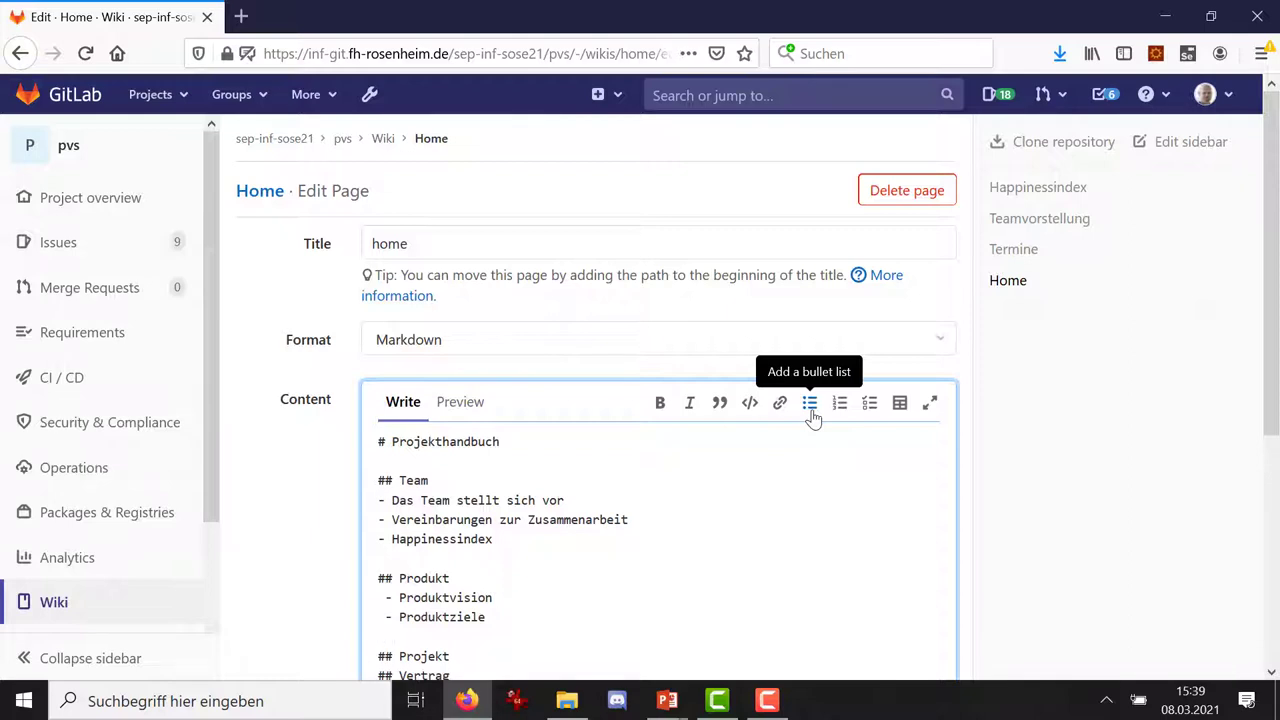
pyautogui.write('MVP')
# Insert the bullet "Product Backlog" between Produktziele and MVP in the Produkt list.
pyautogui.press('Left')
pyautogui.press('Left')
pyautogui.press('Up')
pyautogui.press('End')
pyautogui.press('Return')
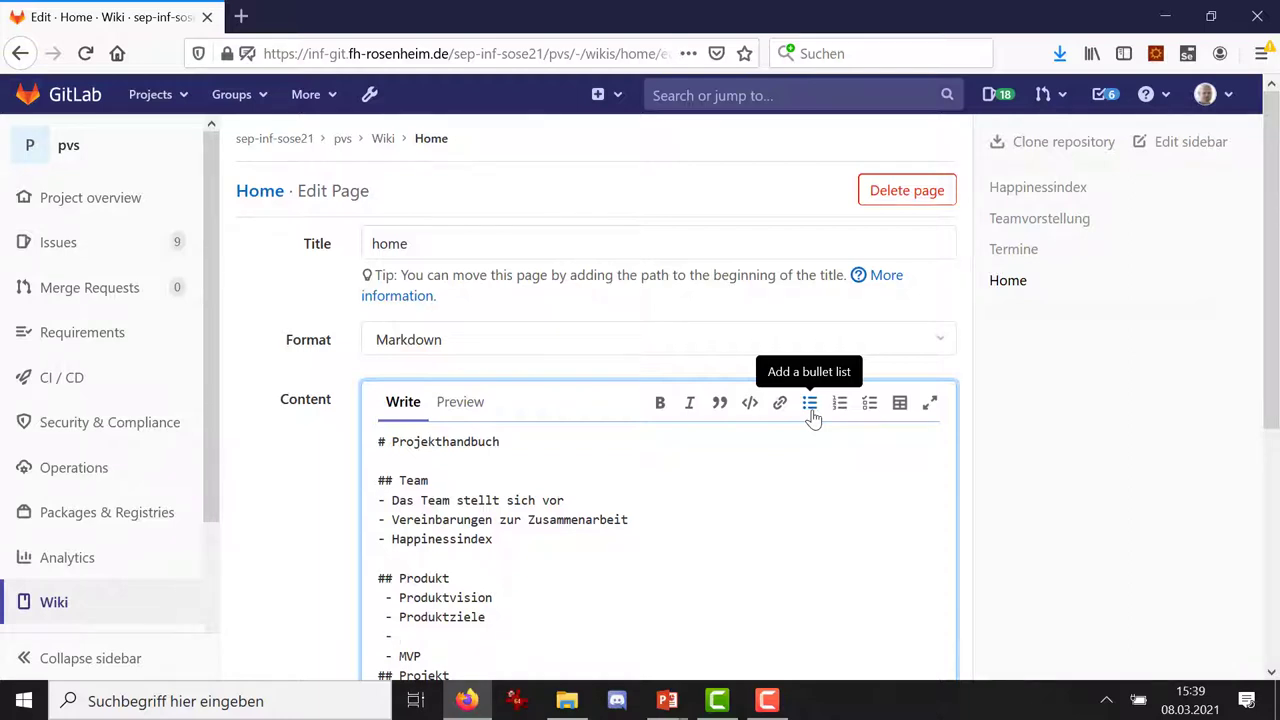
pyautogui.write('Product Backlog')
# Insert a blank line between the MVP bullet and the Projekt heading.
pyautogui.press('Down')
pyautogui.press('Down')
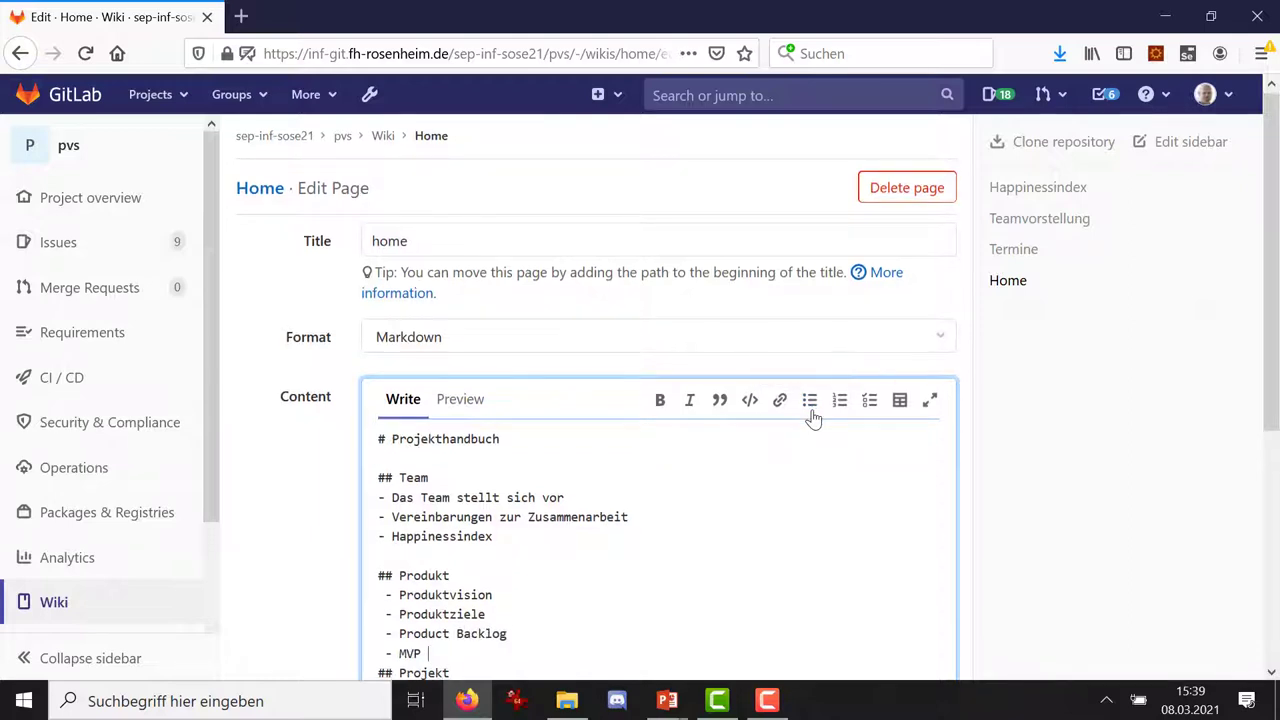
pyautogui.press('Home')
pyautogui.press('Return')
# Start a bullet list under the Projekt heading with the entry "Termine".
pyautogui.press('Down')
pyautogui.press('Down')
pyautogui.press('Up')
pyautogui.press('Left')
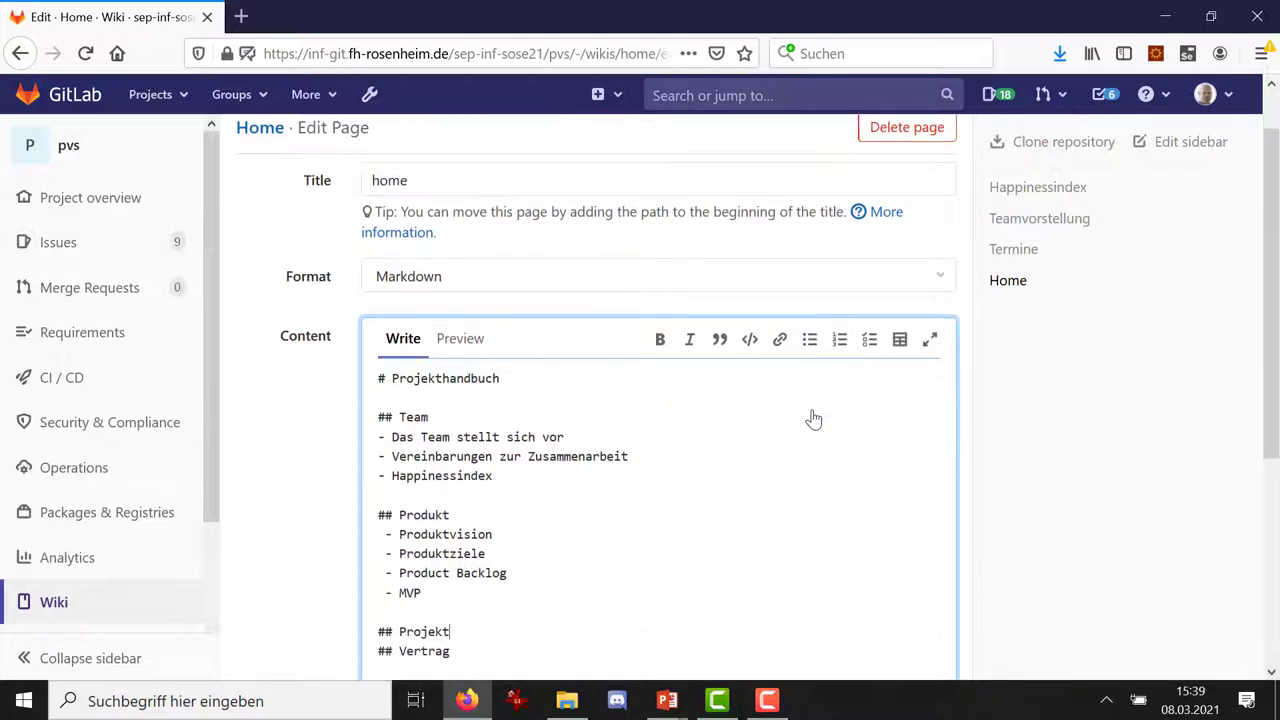
pyautogui.press('Return')
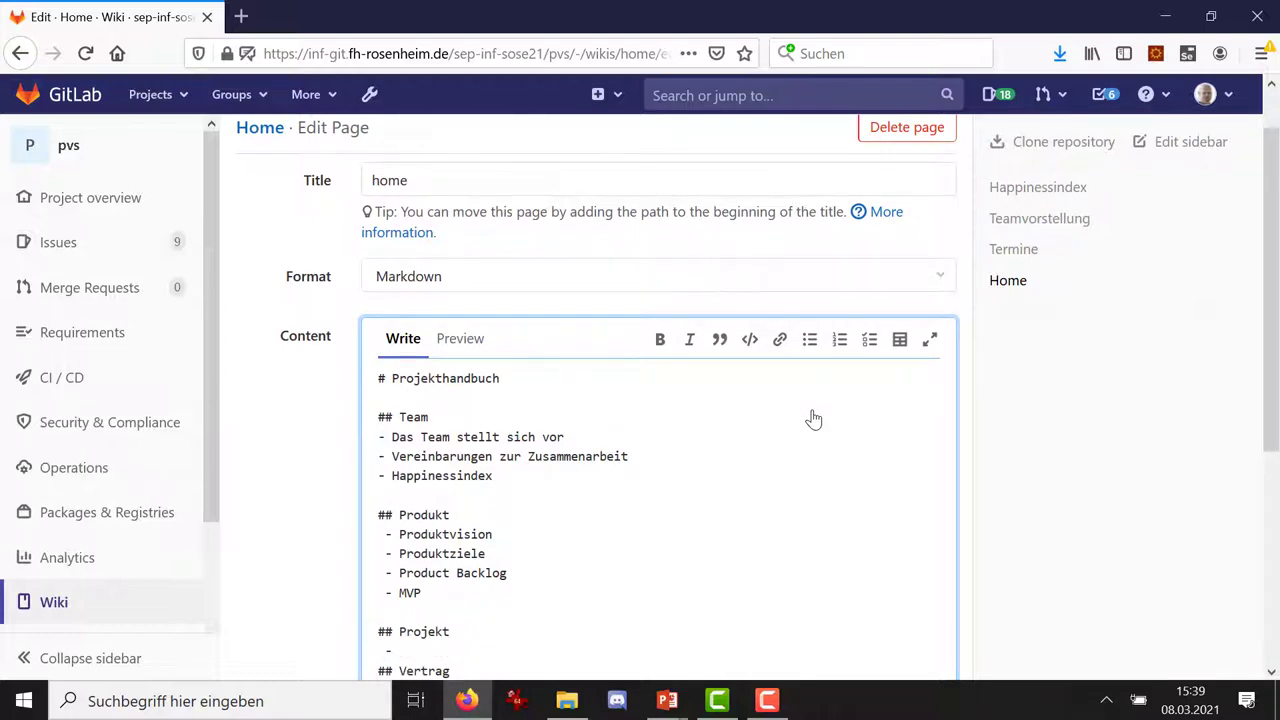
pyautogui.write('- R')
pyautogui.write('ermine')
# Add the bullets "Ressourcen" and "Risiken" below Termine in the Projekt list.
pyautogui.press('Return')
pyautogui.write('- R')
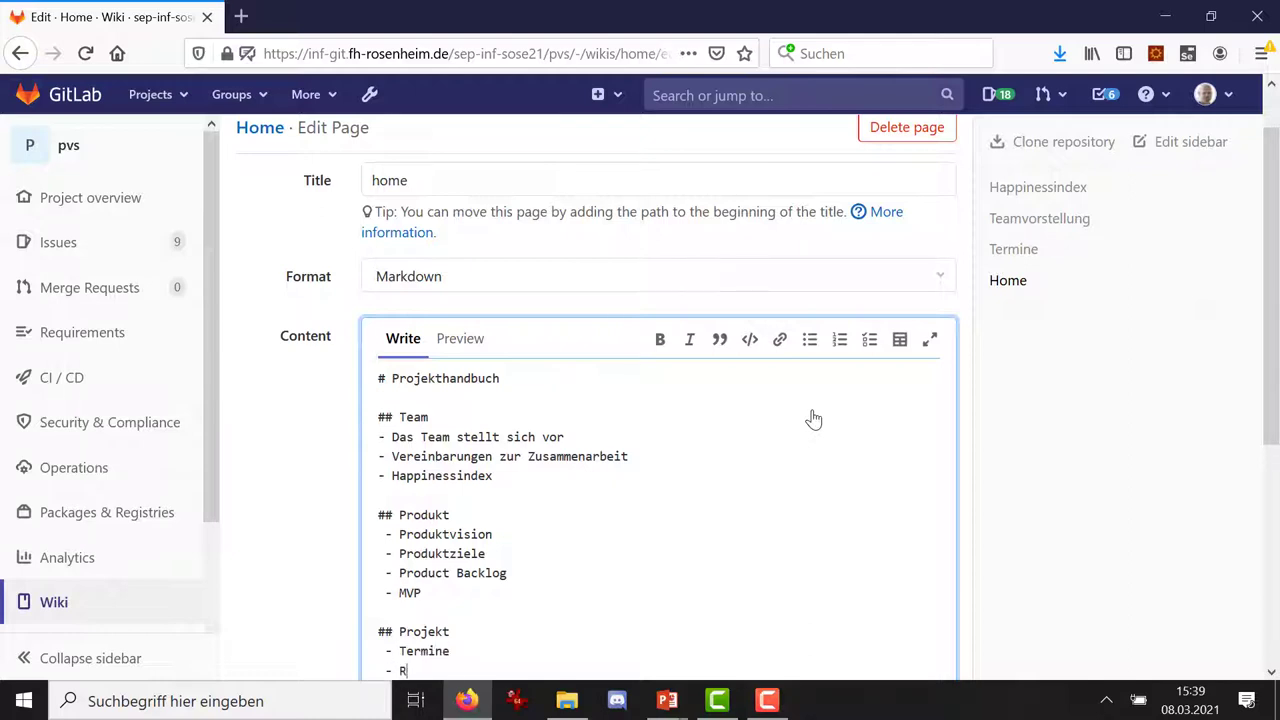
pyautogui.write('essourcen')
pyautogui.press('Return')
pyautogui.write('-')
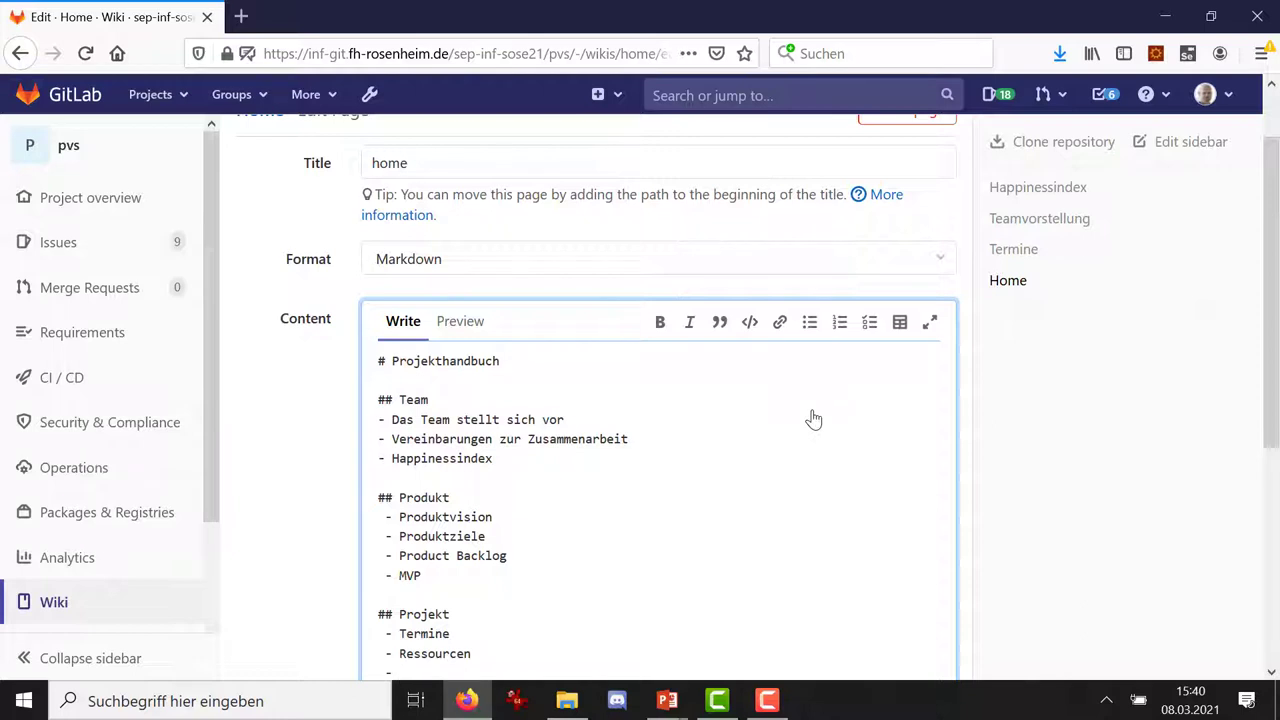
pyautogui.write('Risiken')
# Separate the Risiken bullet from the Vertrag heading with a blank line.
pyautogui.press('Return')
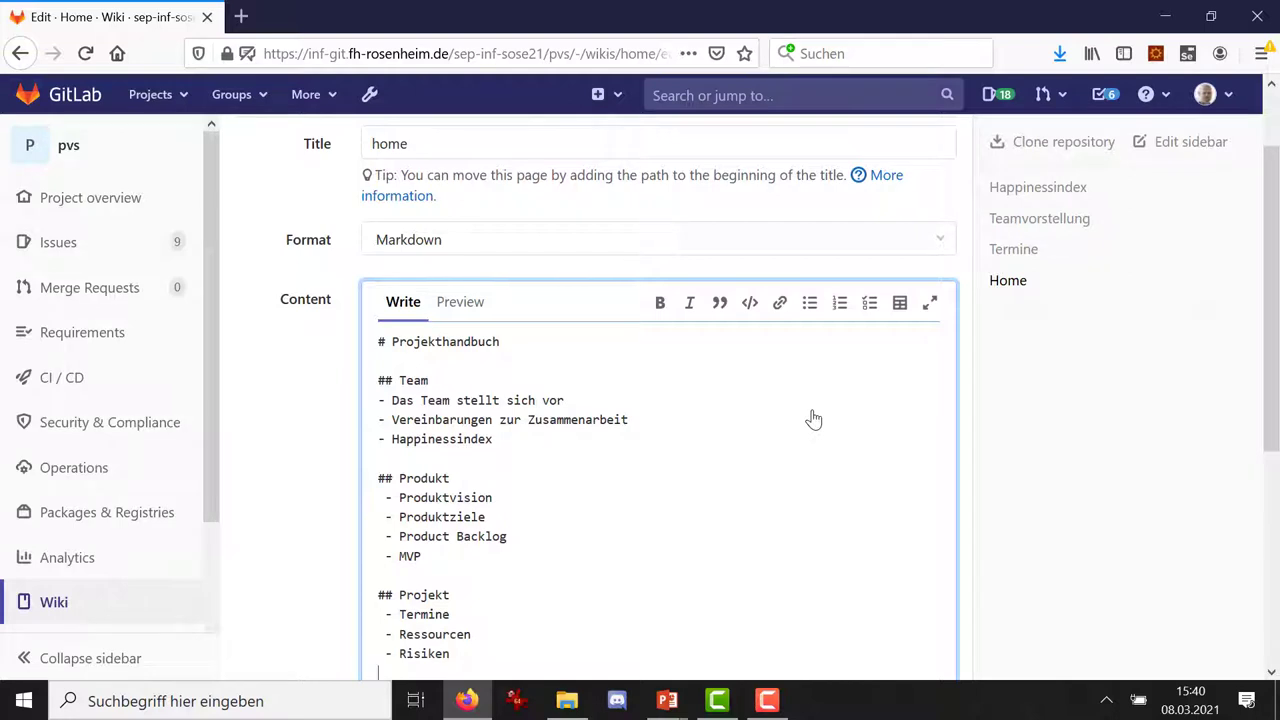
pyautogui.write('## Vertrag')
pyautogui.press('Up')
pyautogui.press('Up')
pyautogui.press('Up')
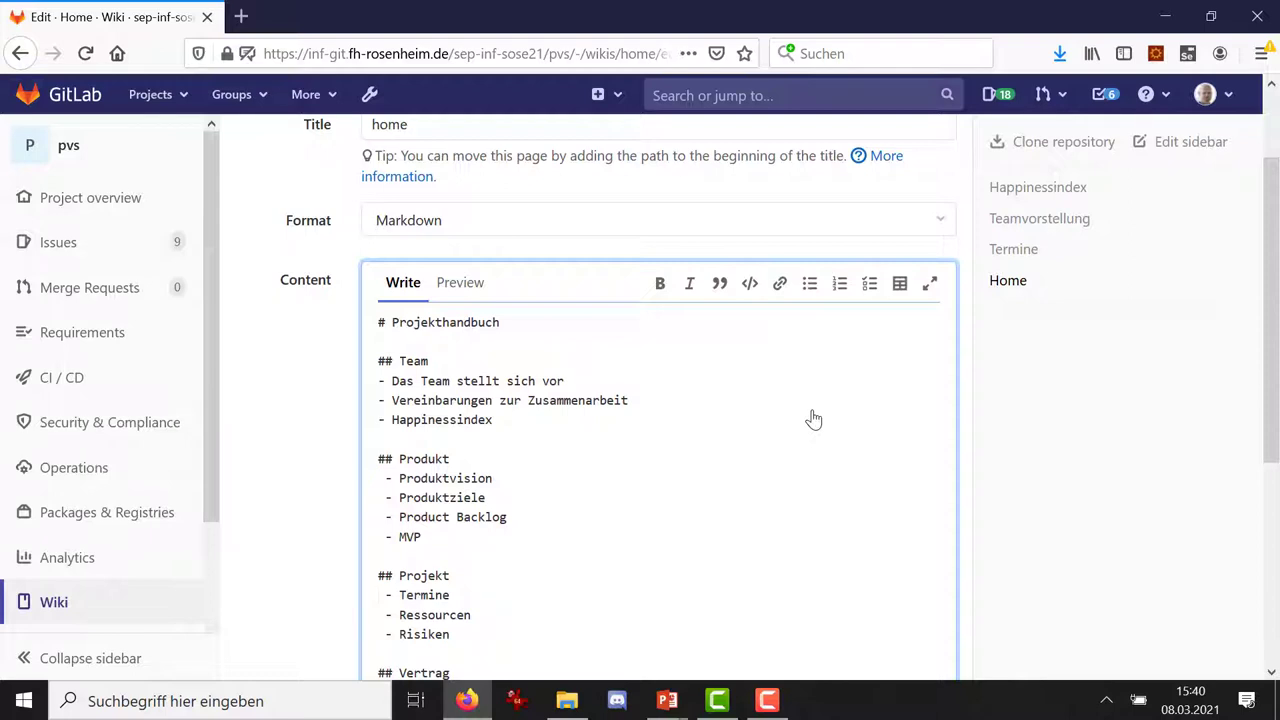
pyautogui.press('Down')
# Save the home page with its new bullet lists under the commit message "Update home".
pyautogui.scroll(-1, 812, 419)
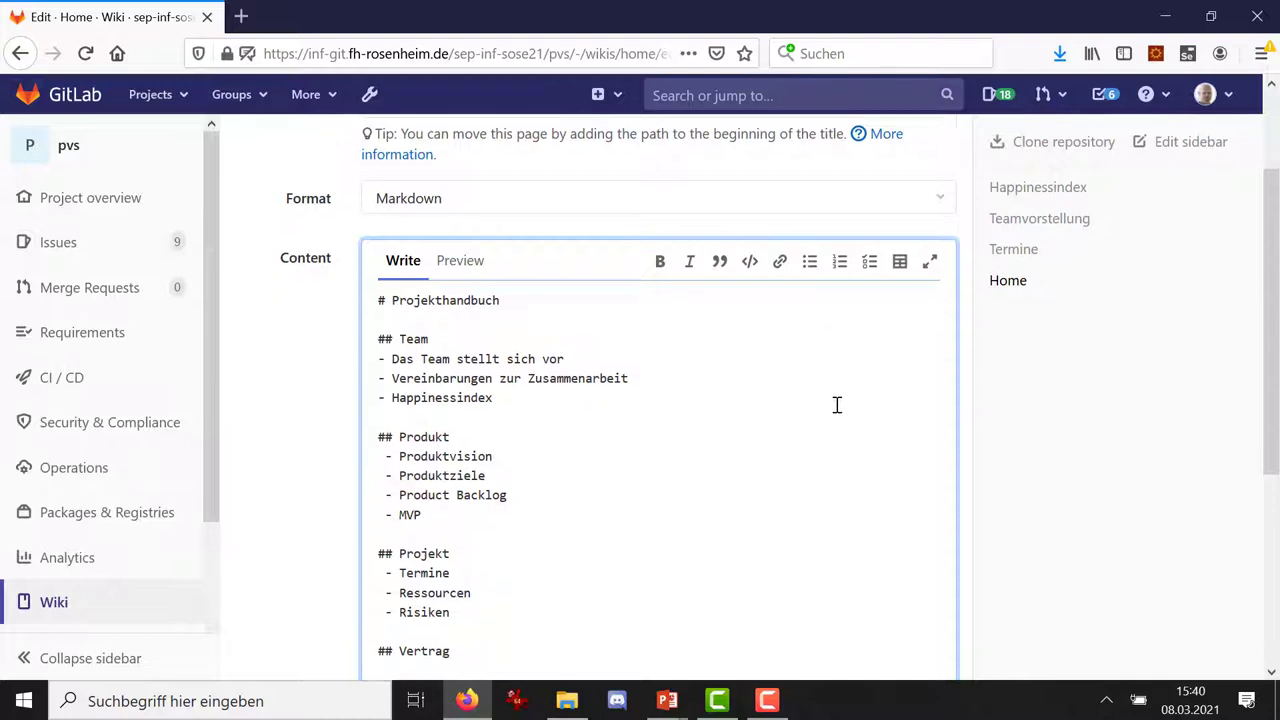
pyautogui.scroll(-3, 760, 415)
pyautogui.scroll(-2, 597, 440)
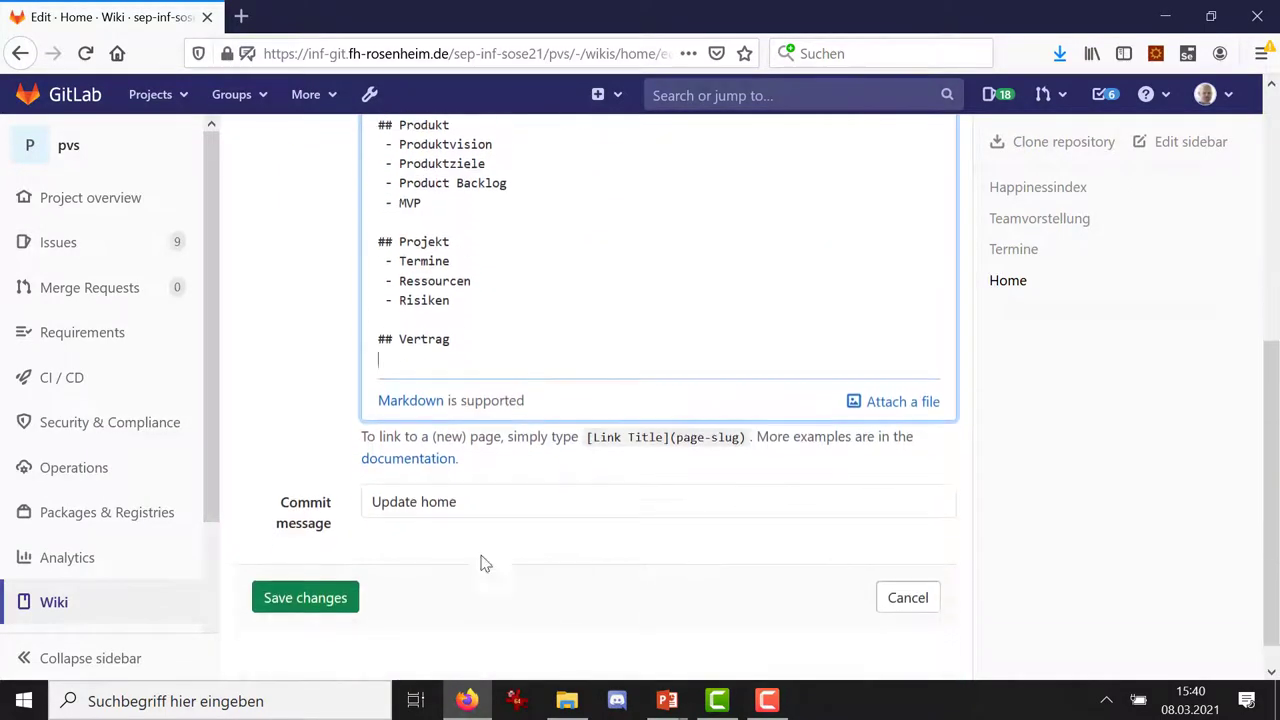
pyautogui.click(289, 599)
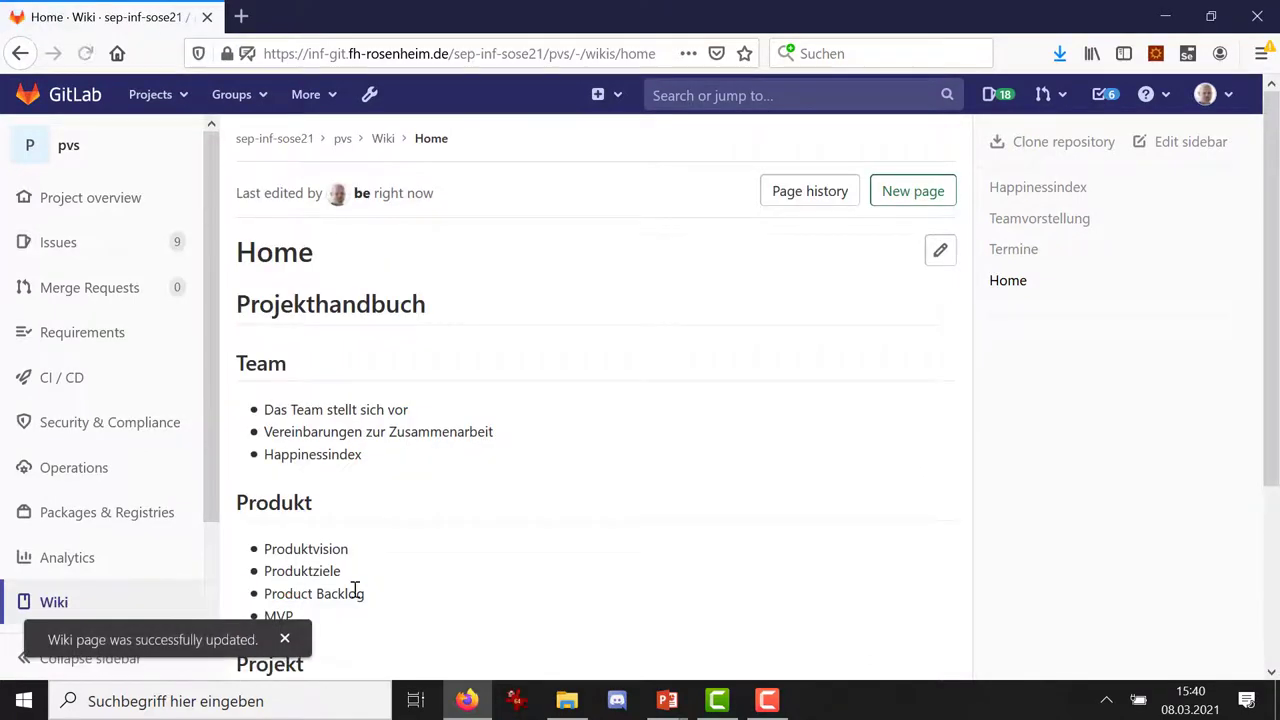
# Review the saved Projekthandbuch outline down to the Vertrag section and dismiss the update notification.
pyautogui.scroll(-4, 380, 605)
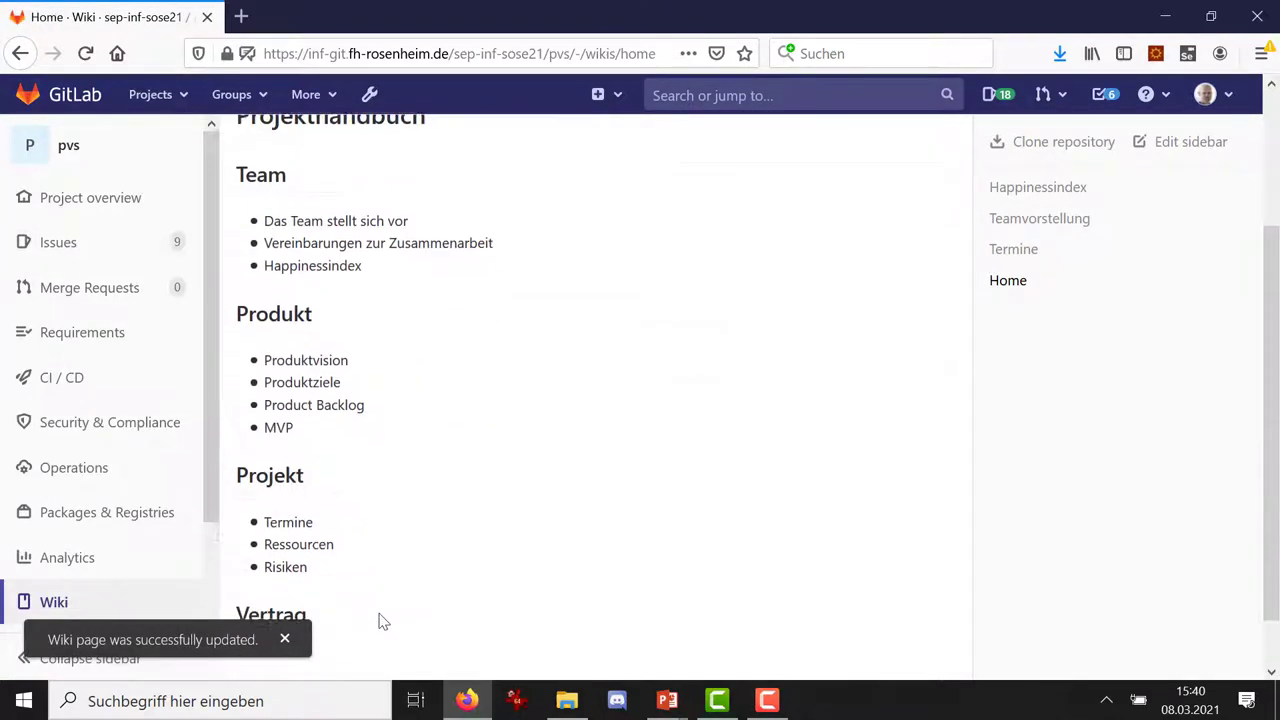
pyautogui.click(287, 641)
pyautogui.scroll(4, 500, 391)
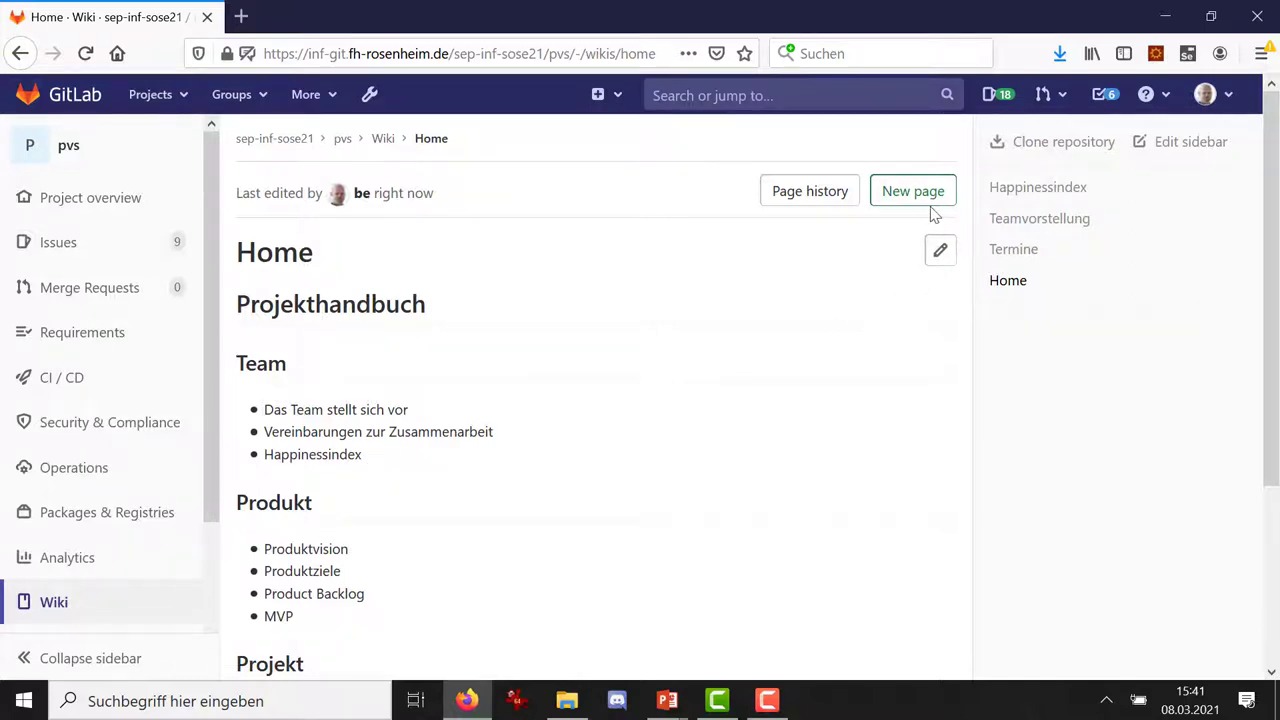
# Edit the home page and turn the Team bullet "Das Team stellt sich vor" into a Markdown link to Teamvorstellung.
pyautogui.click(941, 251)
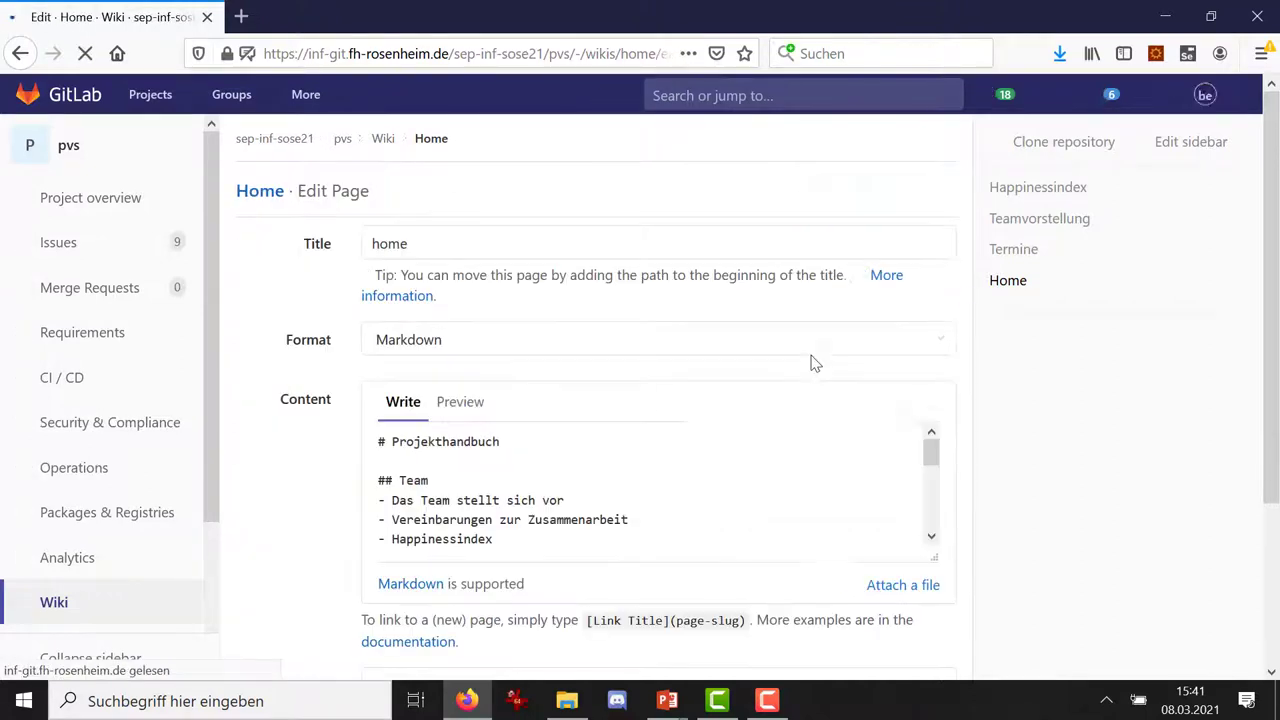
pyautogui.scroll(-1, 620, 386)
pyautogui.moveTo(383, 397); pyautogui.dragTo(391, 397)
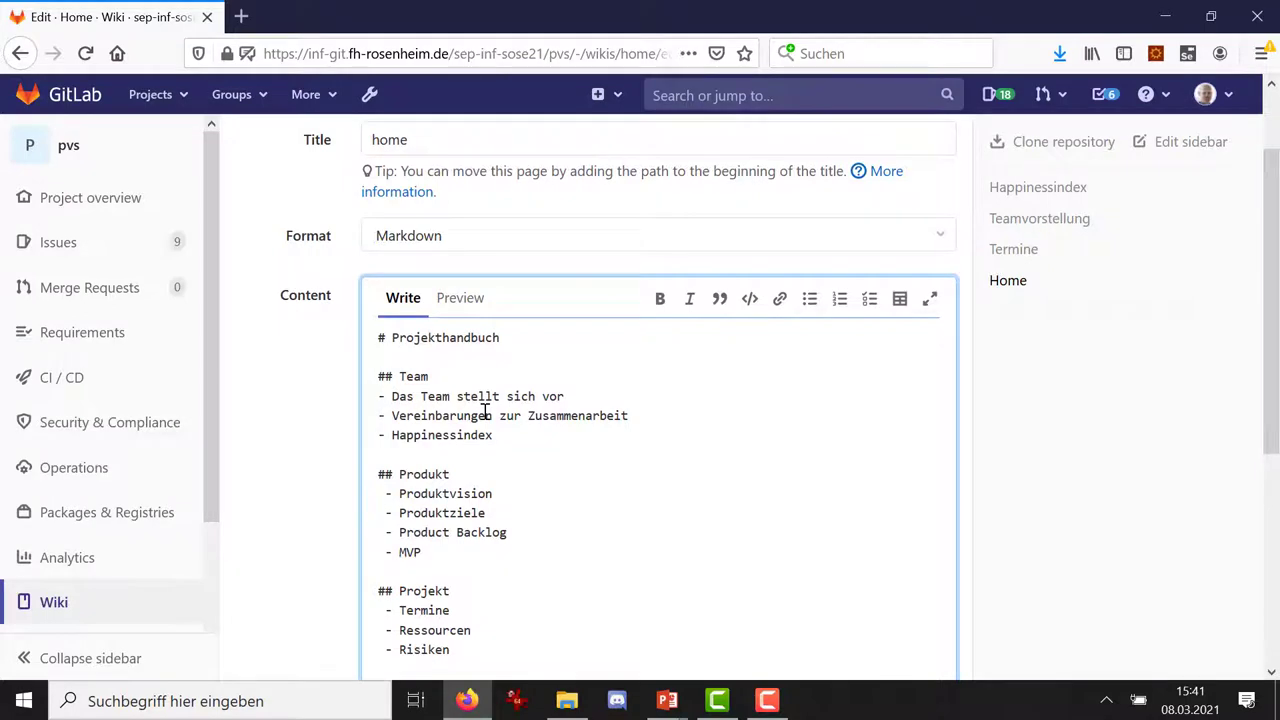
pyautogui.write('[')
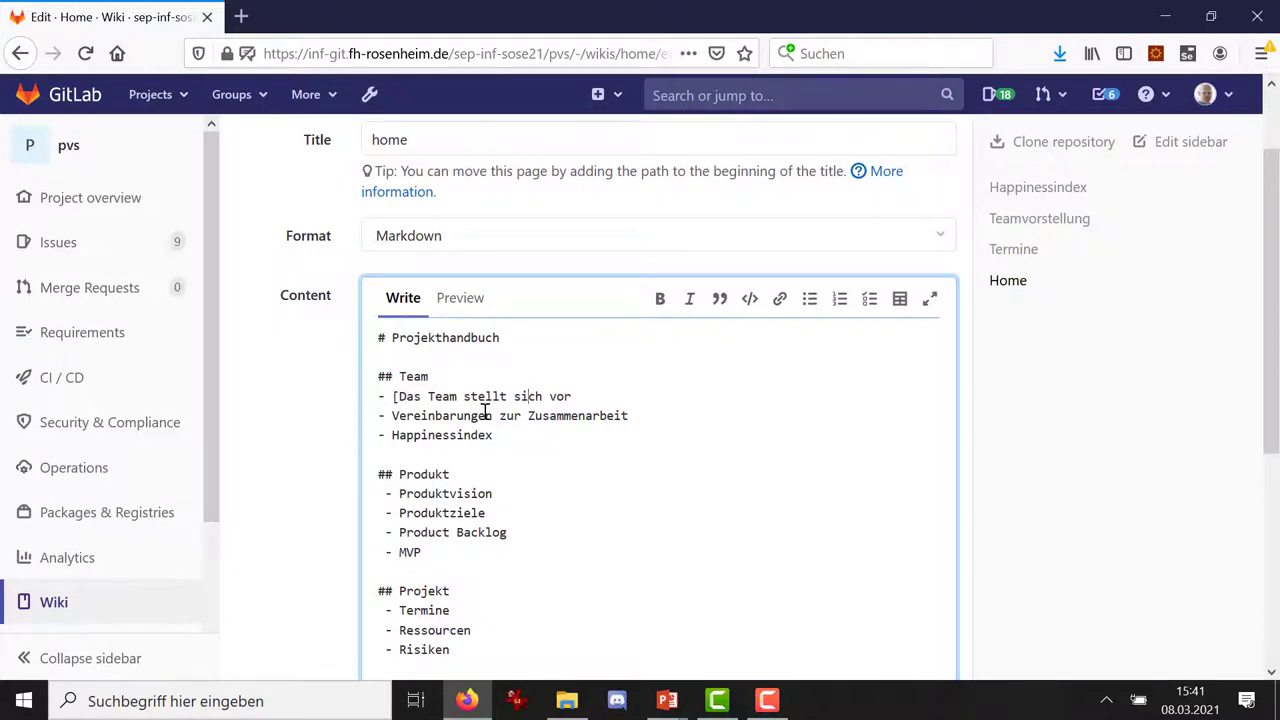
pyautogui.write(']')
pyautogui.write('()')
pyautogui.write('Teamvorstellu')
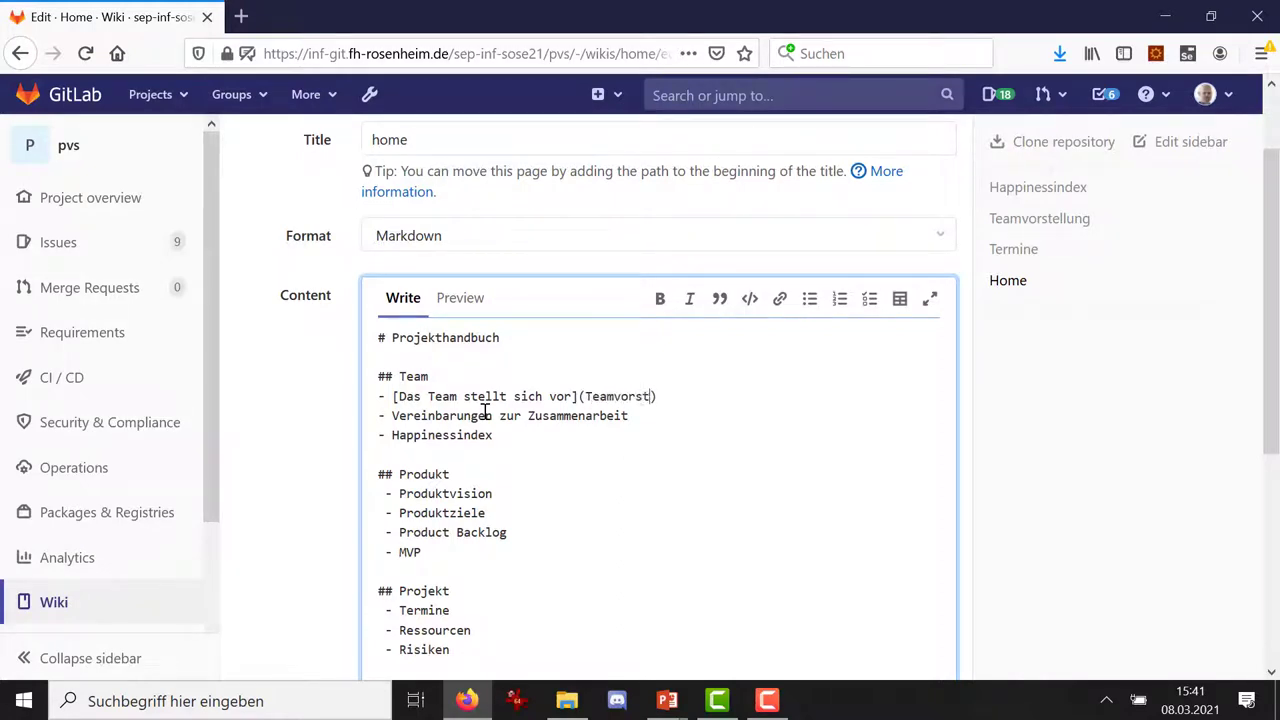
pyautogui.write('ng')
# Turn the bullet "Vereinbarungen zur Zusammenarbeit" into a Markdown link to Vereinbarungen.
pyautogui.press('Down')
pyautogui.hotkey('ctrl', 'Left')
pyautogui.hotkey('ctrl', 'Left')
pyautogui.hotkey('ctrl', 'Left')
pyautogui.hotkey('ctrl', 'Left')
pyautogui.write('[')
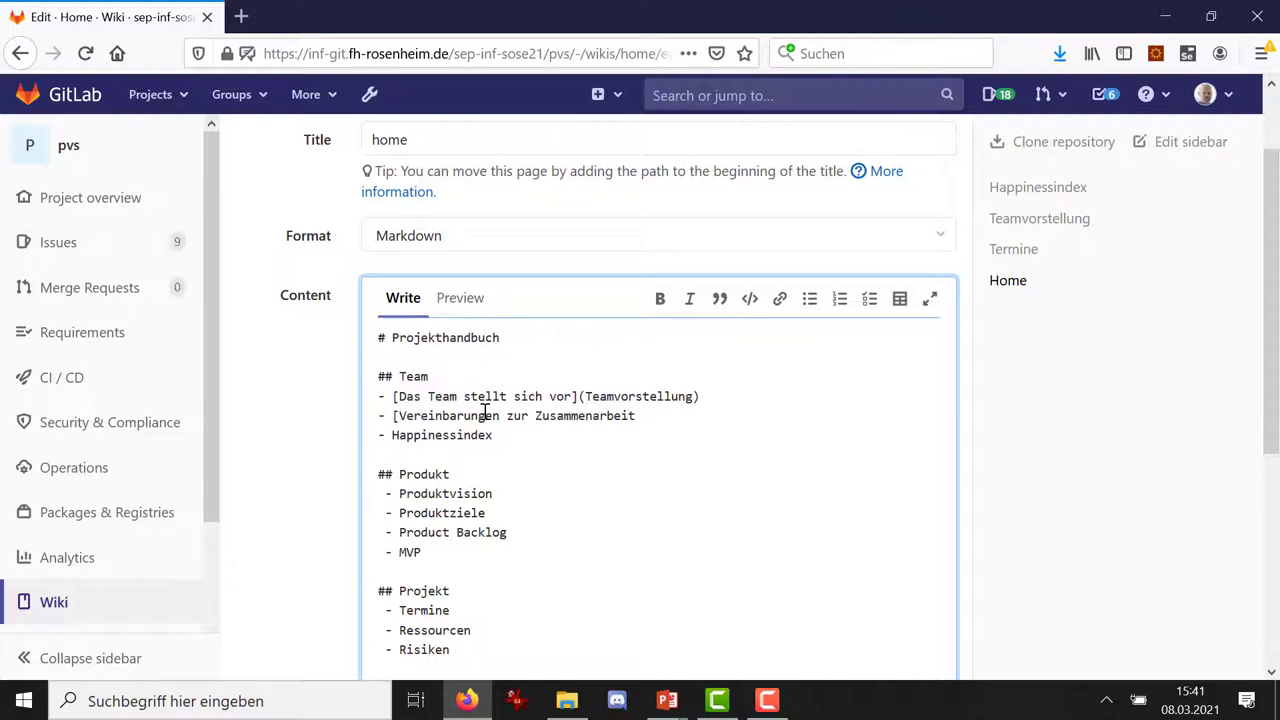
pyautogui.write('](Vereinbarungen)')
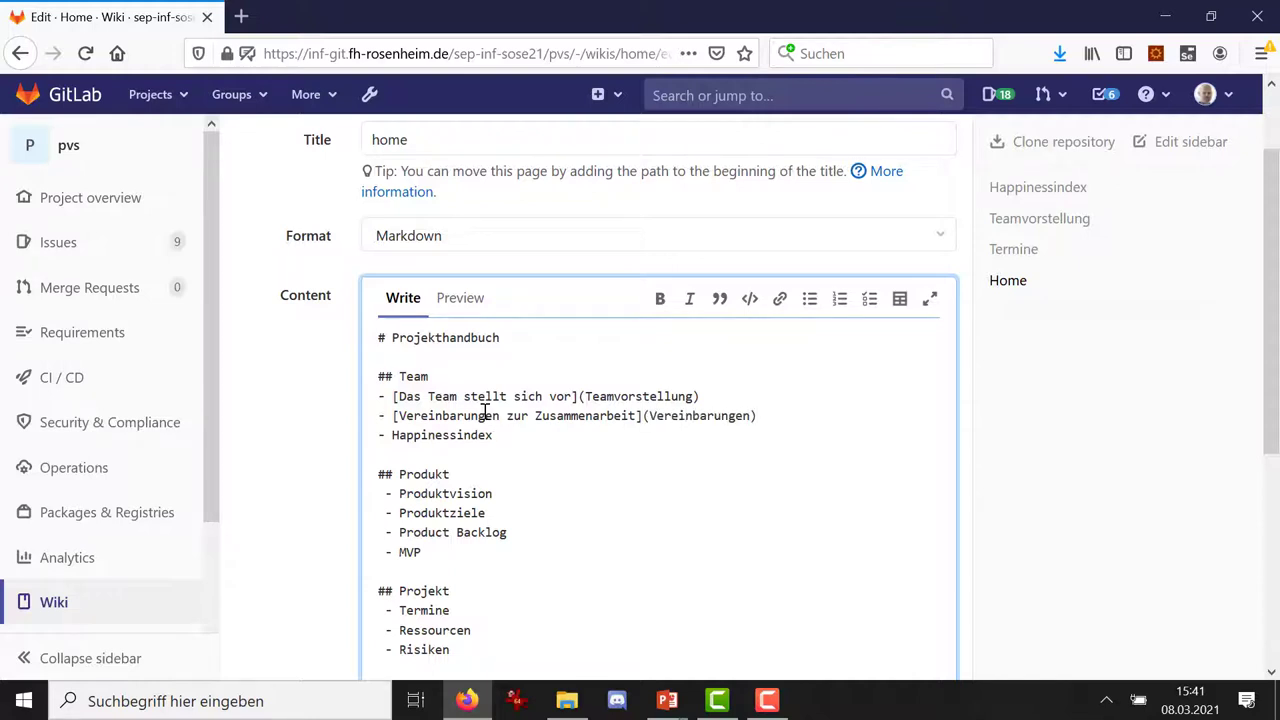
# Turn the Happinessindex bullet into a Markdown link to Happinessindex and save the home page.
pyautogui.press('Down')
pyautogui.press('Left')
pyautogui.press('Left')
pyautogui.write('[]')
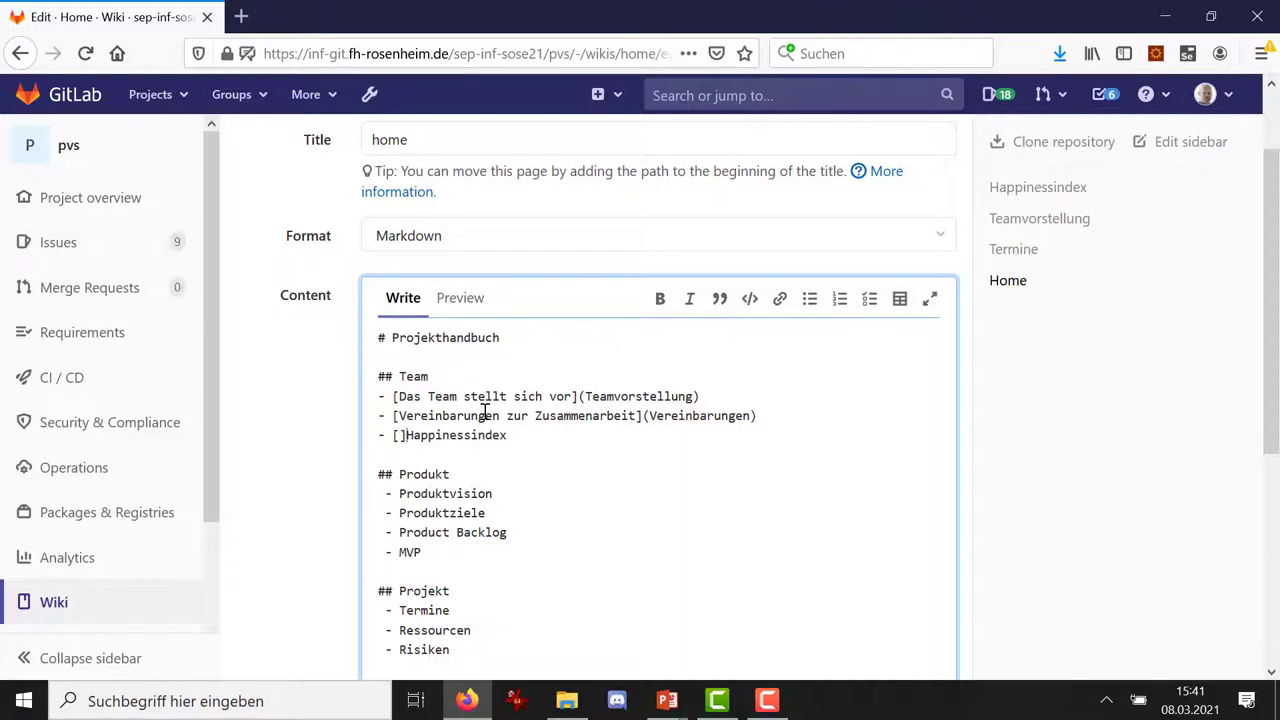
pyautogui.press('BackSpace')
pyautogui.write('](Hap')
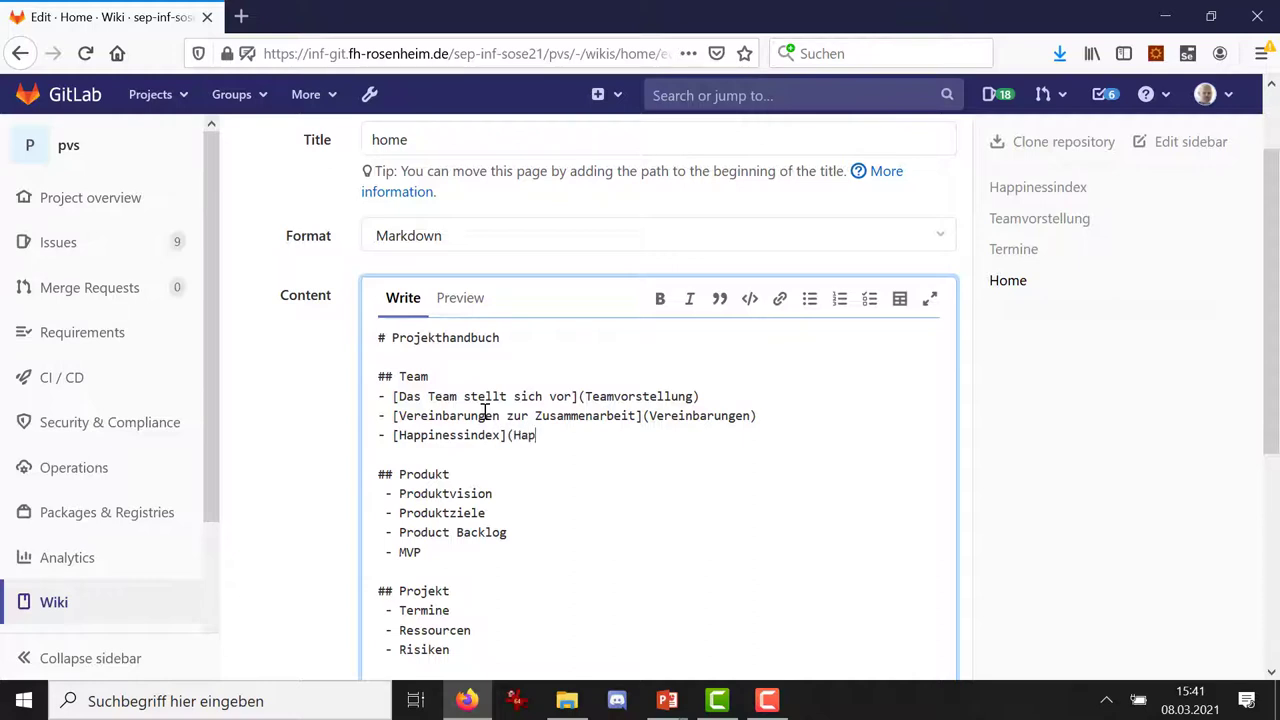
pyautogui.write('pinessindex)')
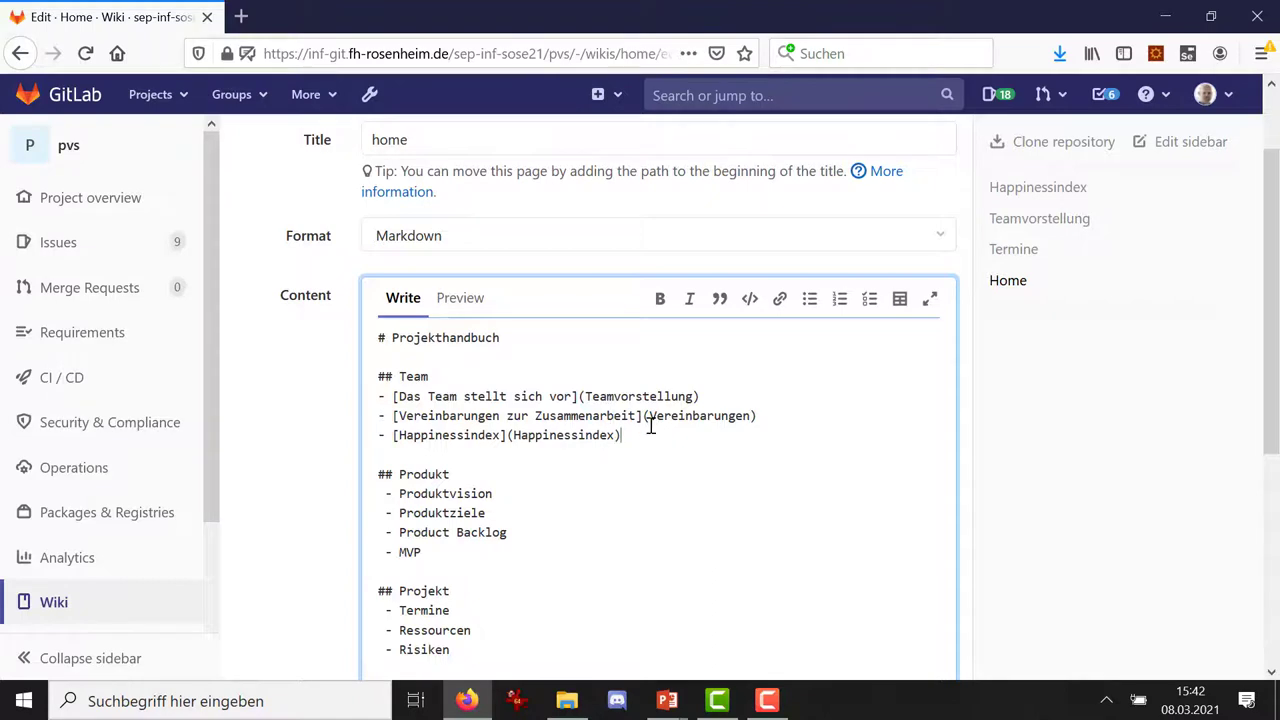
pyautogui.scroll(-4, 651, 423)
pyautogui.click(312, 580)
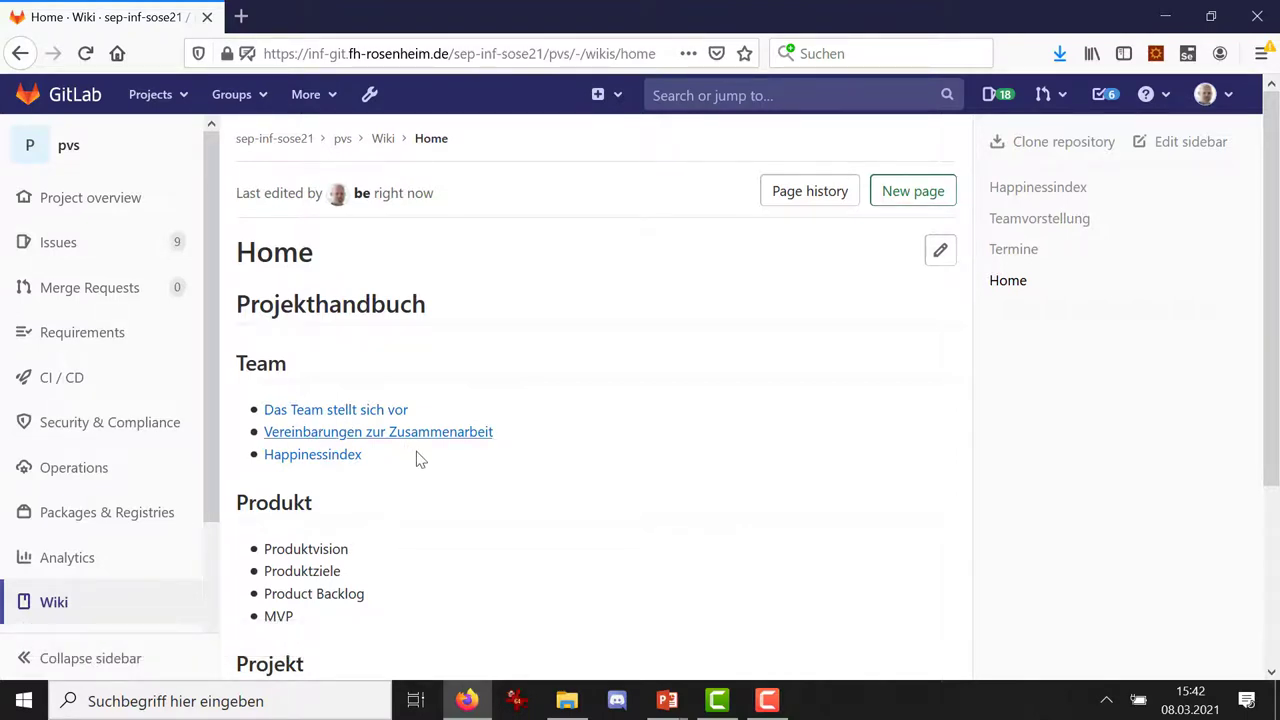
# Test the "Vereinbarungen zur Zusammenarbeit" and Happinessindex links, returning to the home page after each.
pyautogui.click(465, 440)
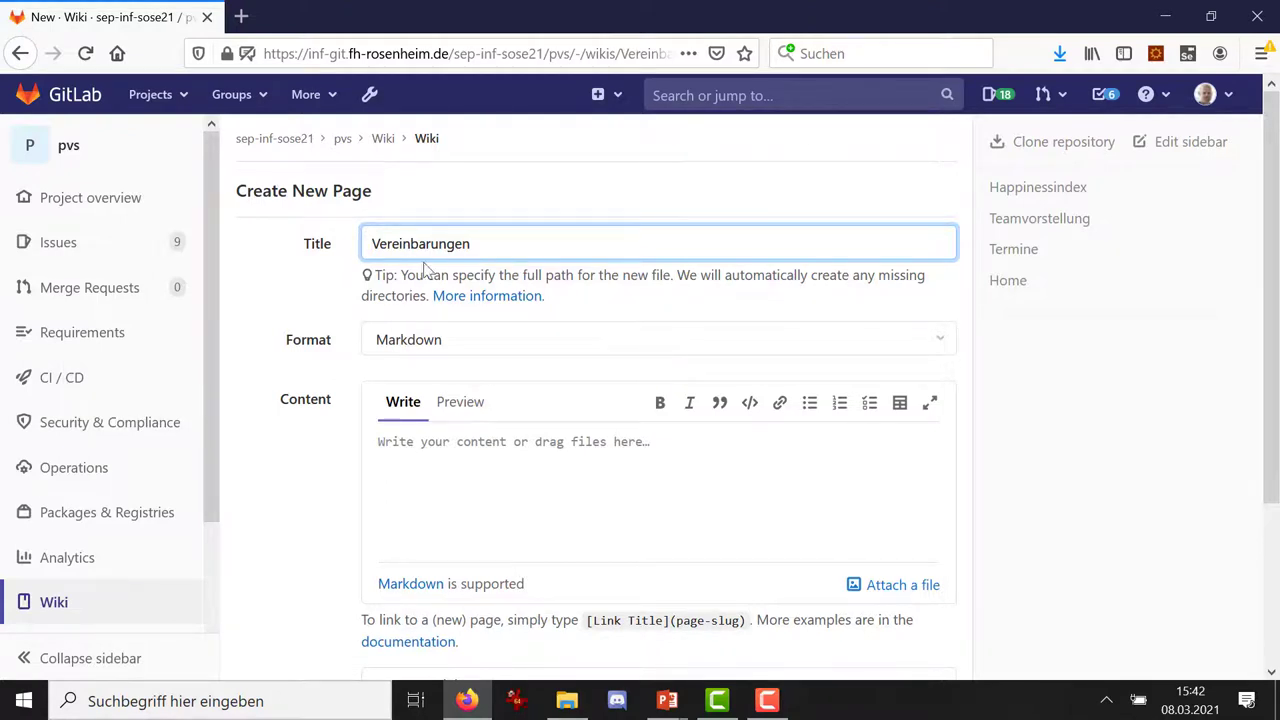
pyautogui.click(20, 53)
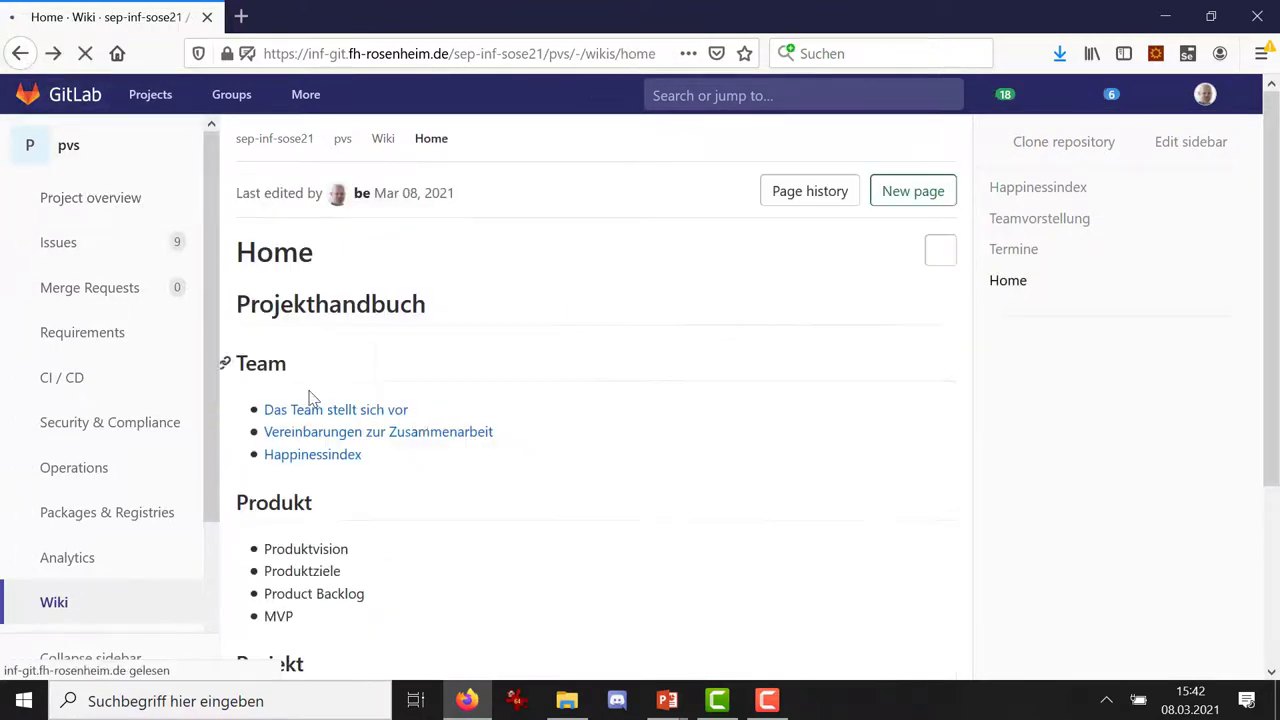
pyautogui.click(330, 462)
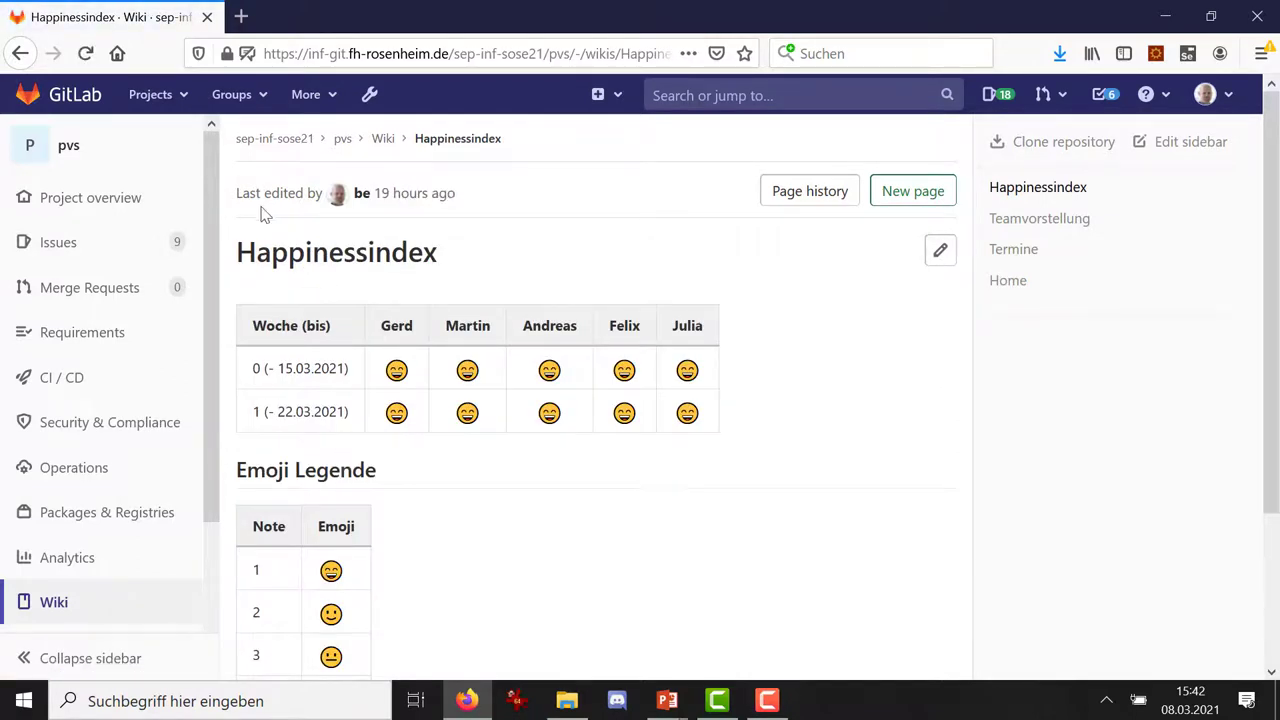
pyautogui.click(21, 53)
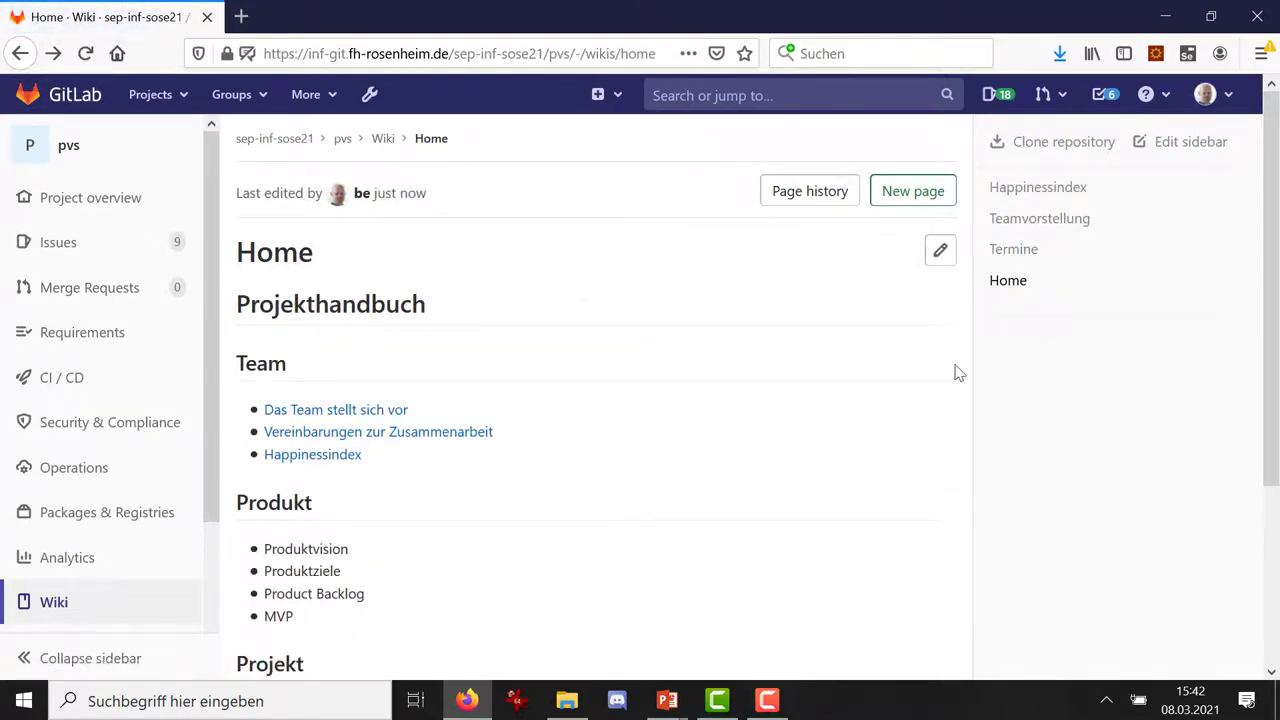
# Open the home page for editing again at its Markdown content.
pyautogui.click(940, 252)
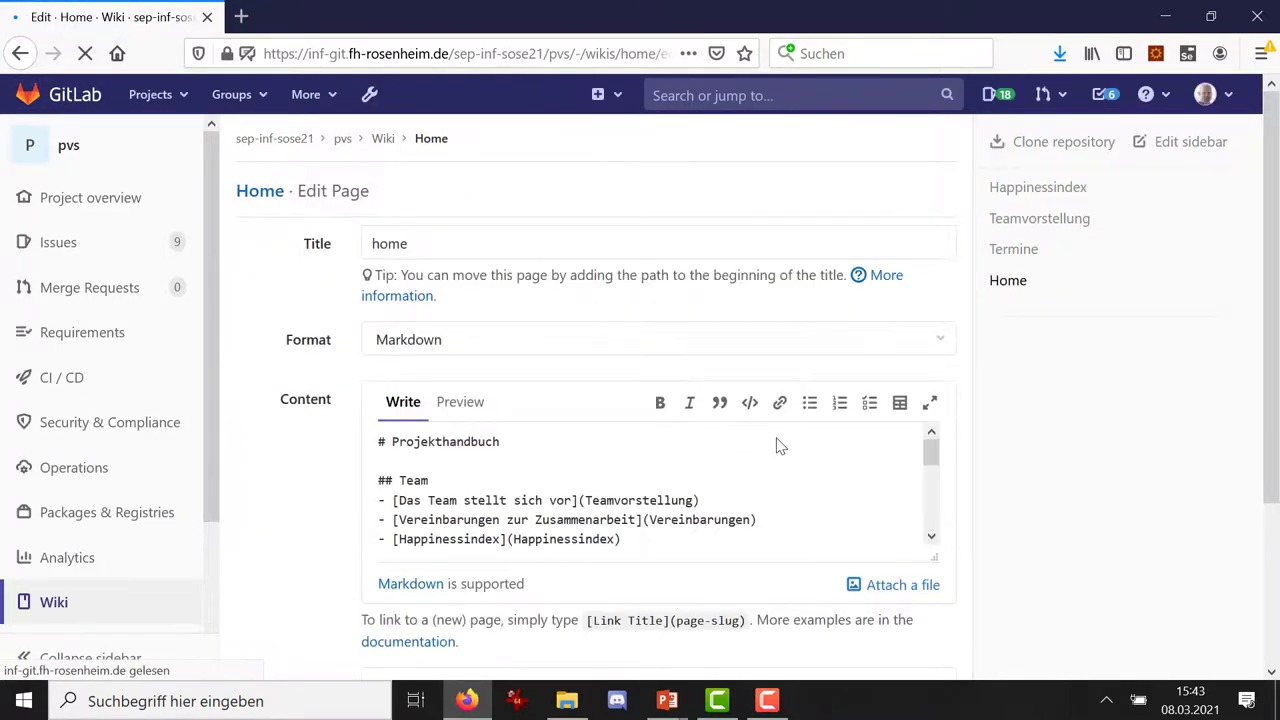
pyautogui.scroll(-3, 775, 443)
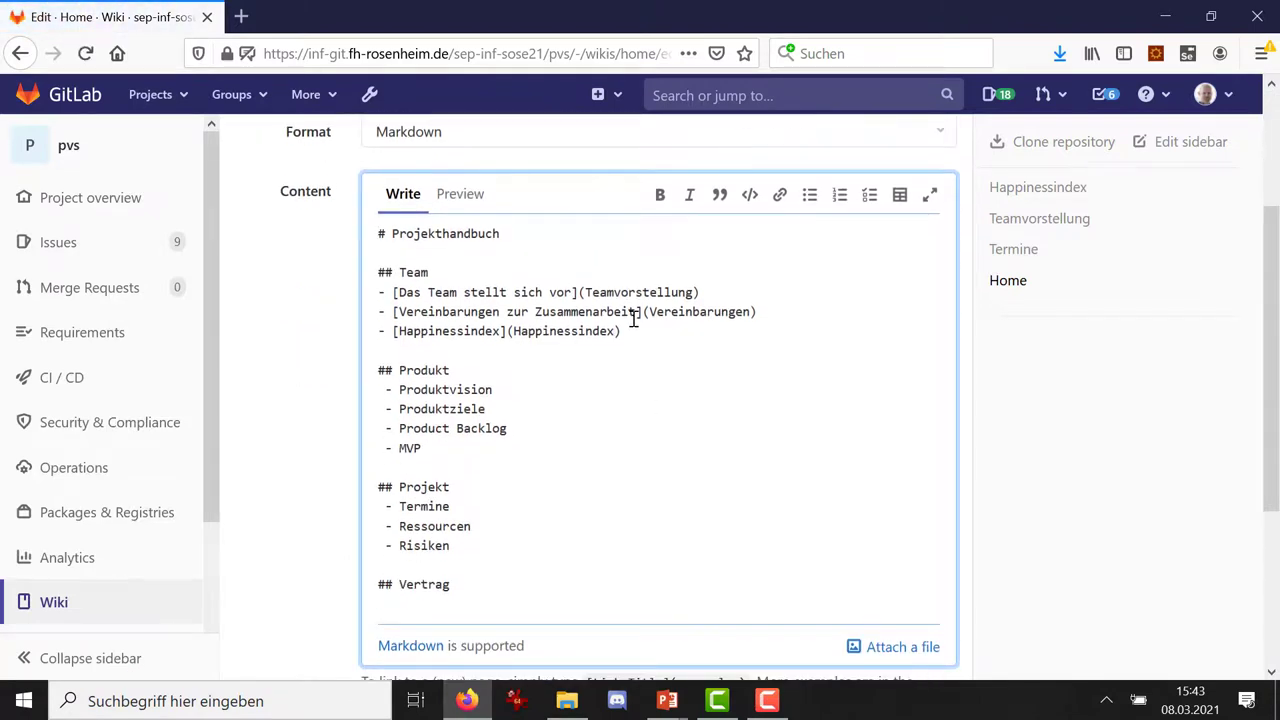